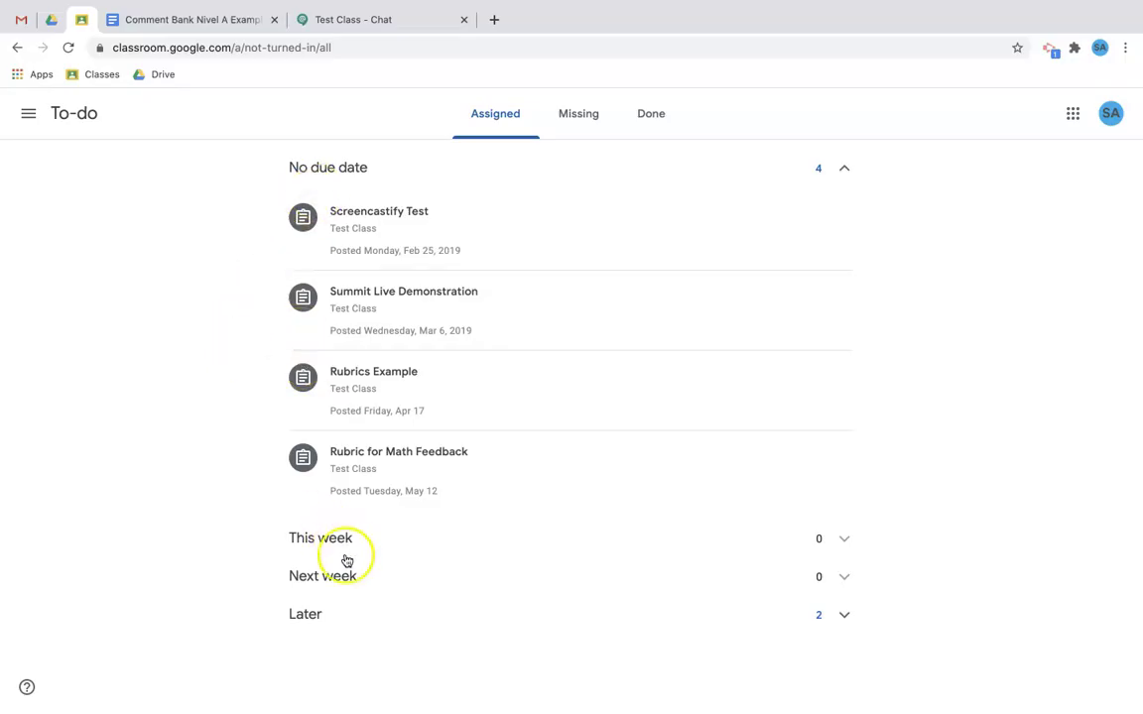
# Step: Review the to-do work due later under Assigned, followed by the missing and done assignments
pyautogui.click(844, 621)
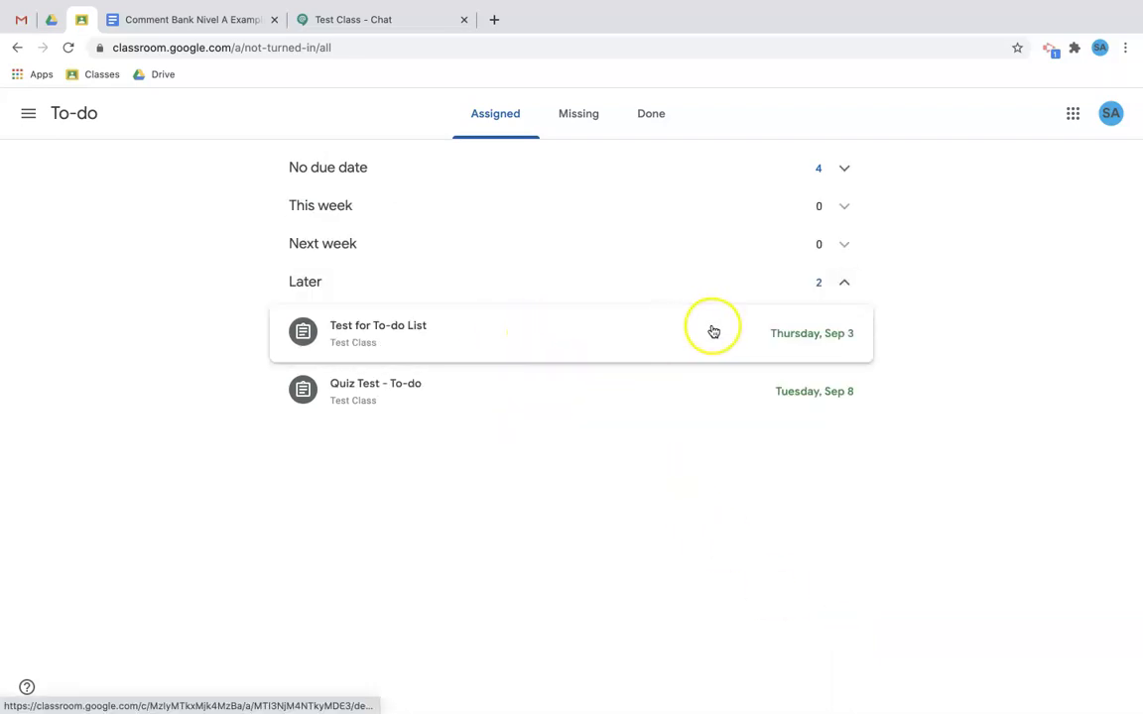
pyautogui.click(581, 115)
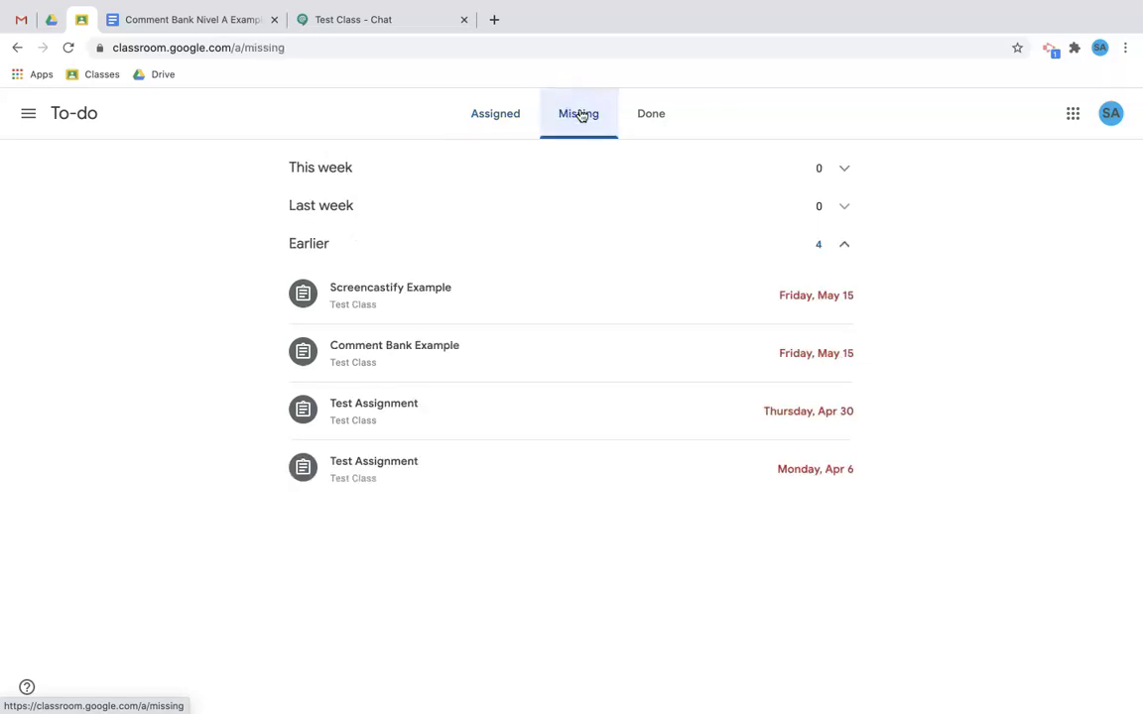
pyautogui.click(641, 116)
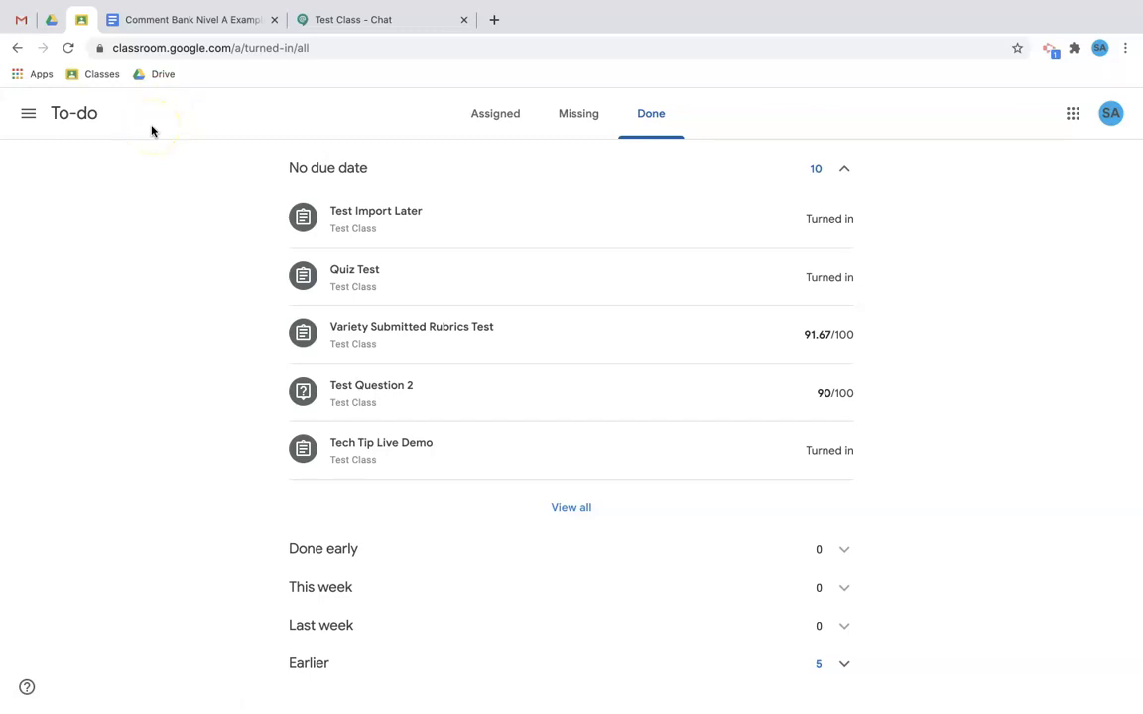
# Step: Open the Classroom settings and review the email, comment and enrolled-class notification options, expanding the notifications for individual classes
pyautogui.click(30, 119)
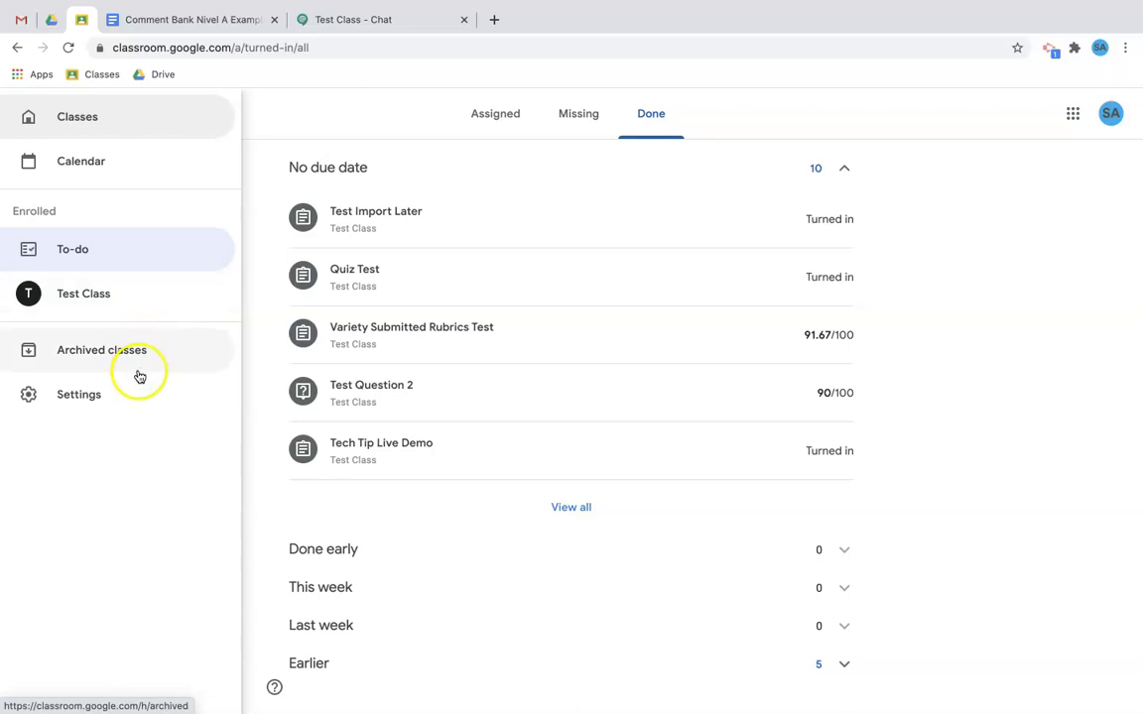
pyautogui.click(135, 402)
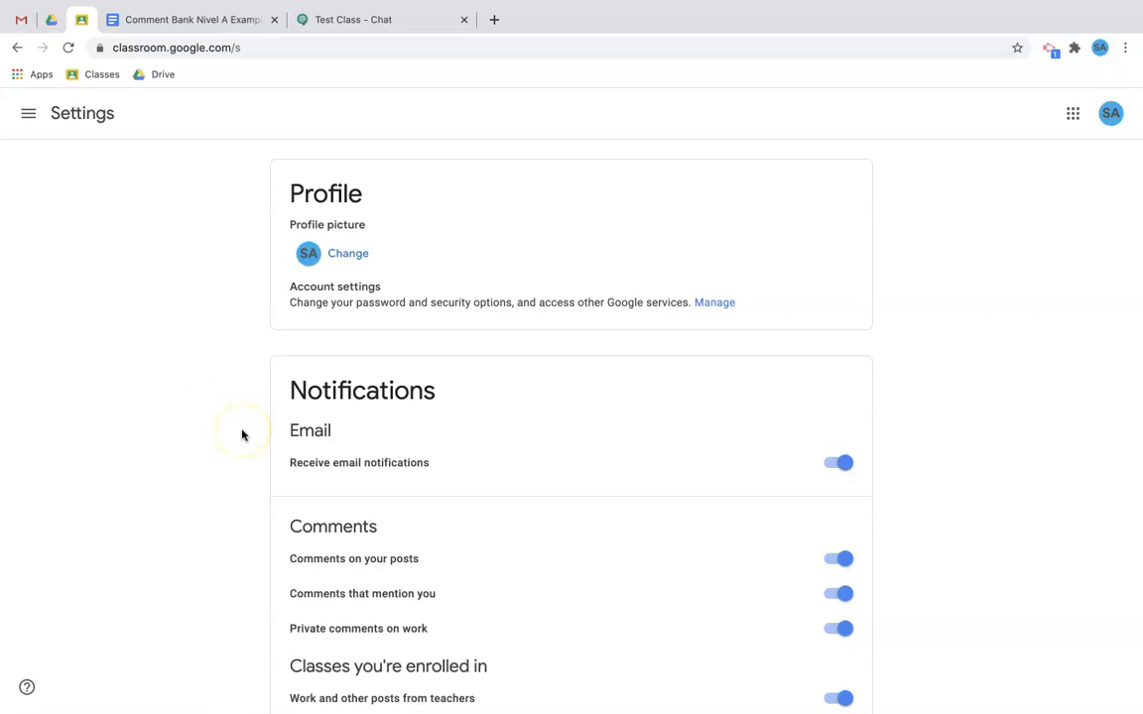
pyautogui.scroll(-2, 242, 434)
pyautogui.scroll(-2, 242, 435)
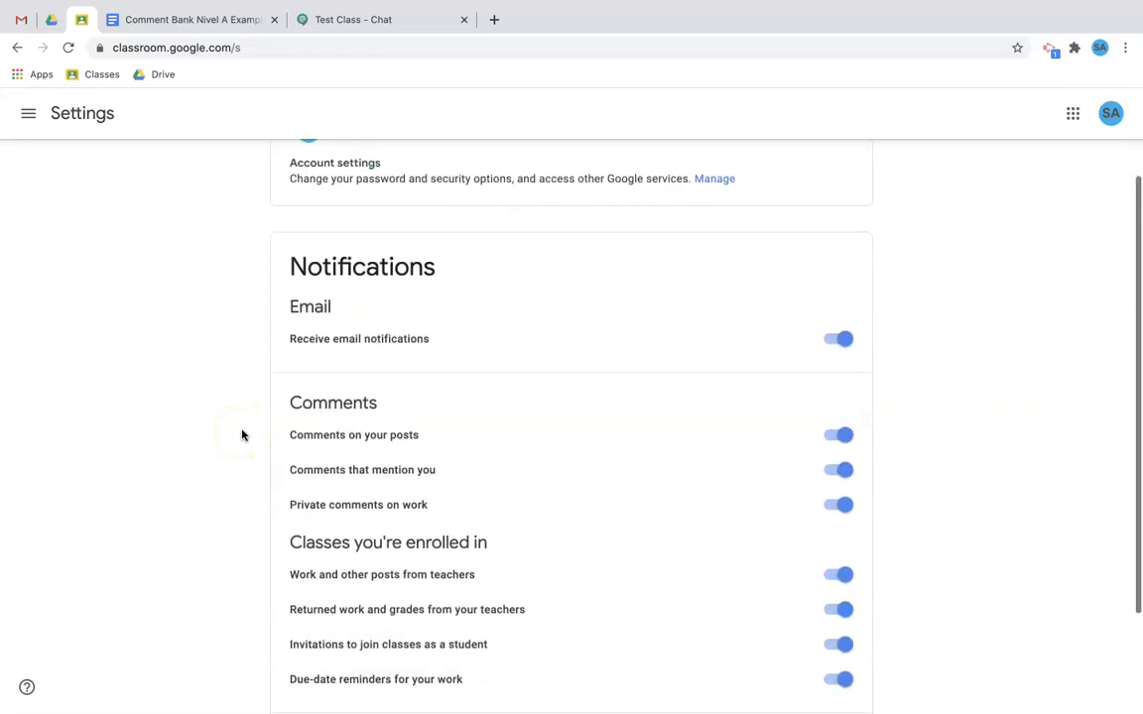
pyautogui.scroll(-1, 795, 452)
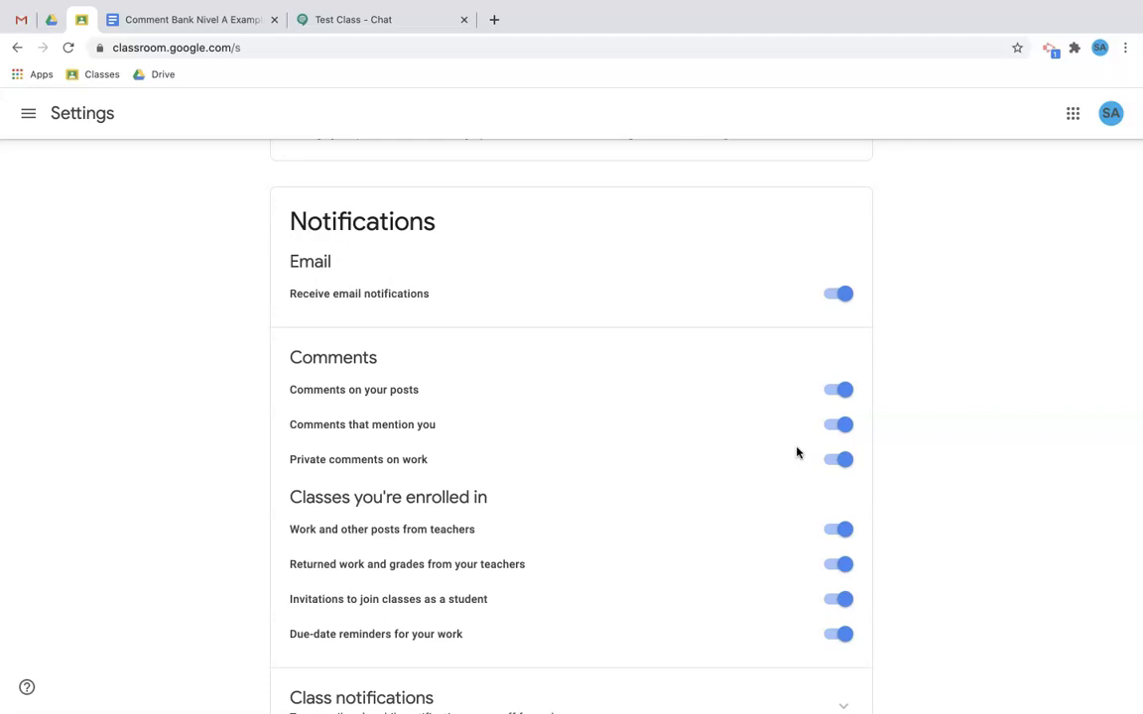
pyautogui.scroll(-1, 796, 454)
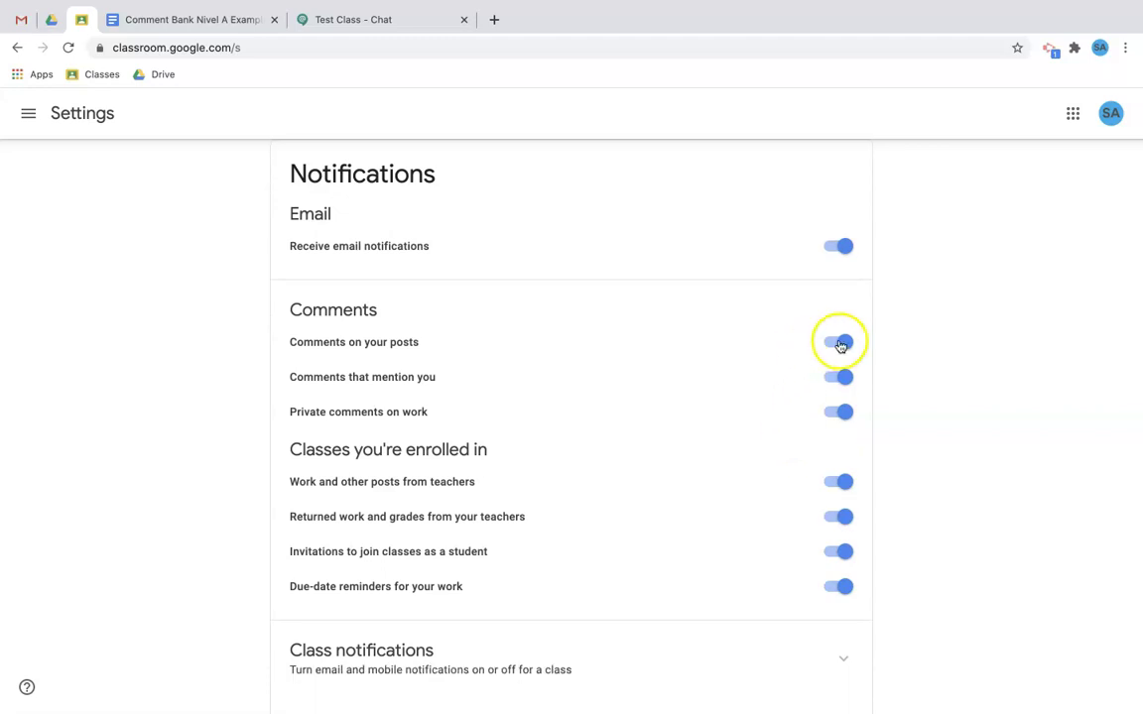
pyautogui.scroll(-1, 833, 389)
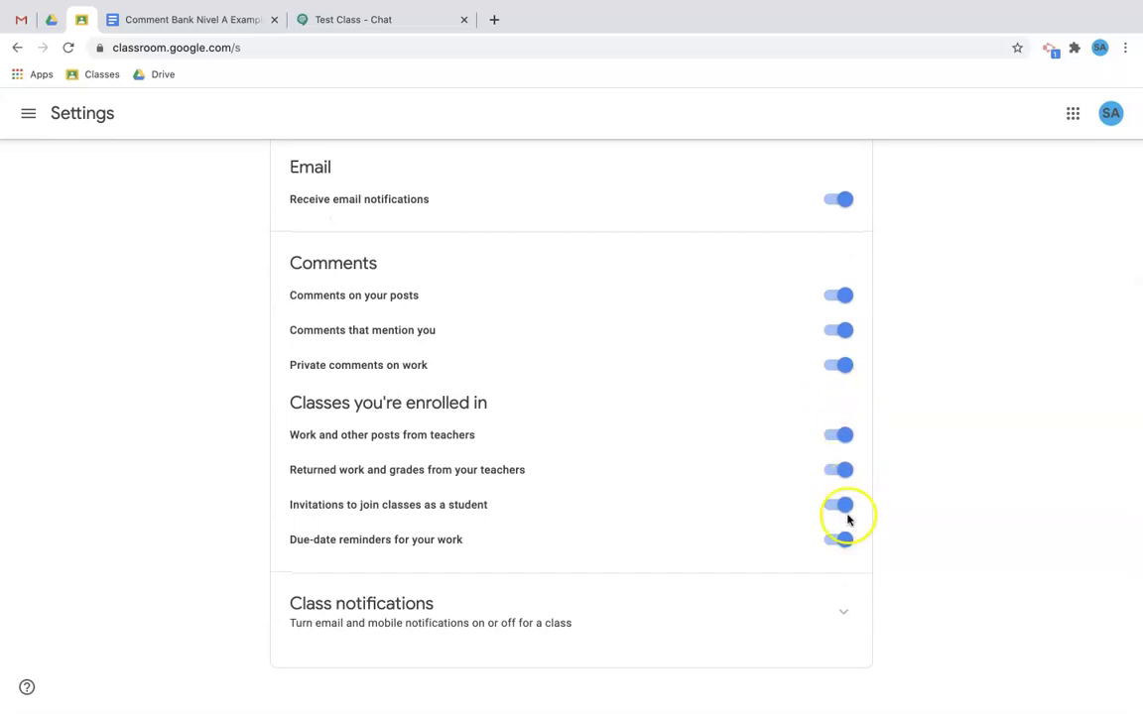
pyautogui.click(842, 614)
pyautogui.scroll(-1, 736, 479)
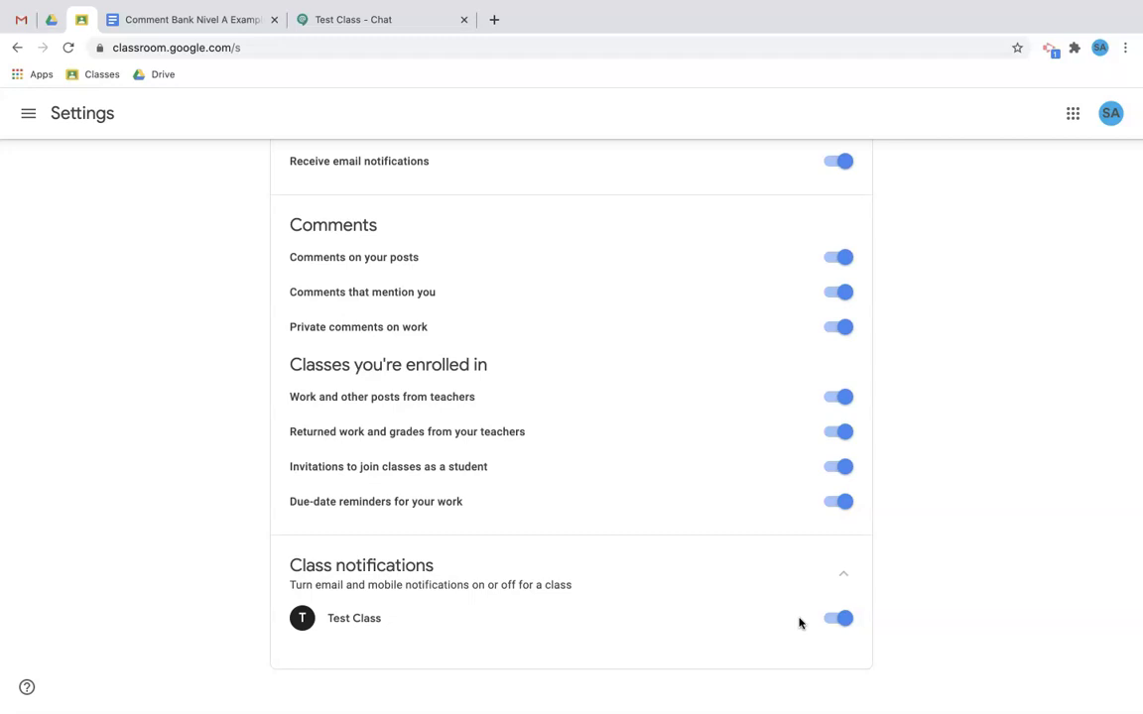
# Step: Open Test Class and examine the teacher and student posts and their class comments throughout the stream
pyautogui.click(89, 297)
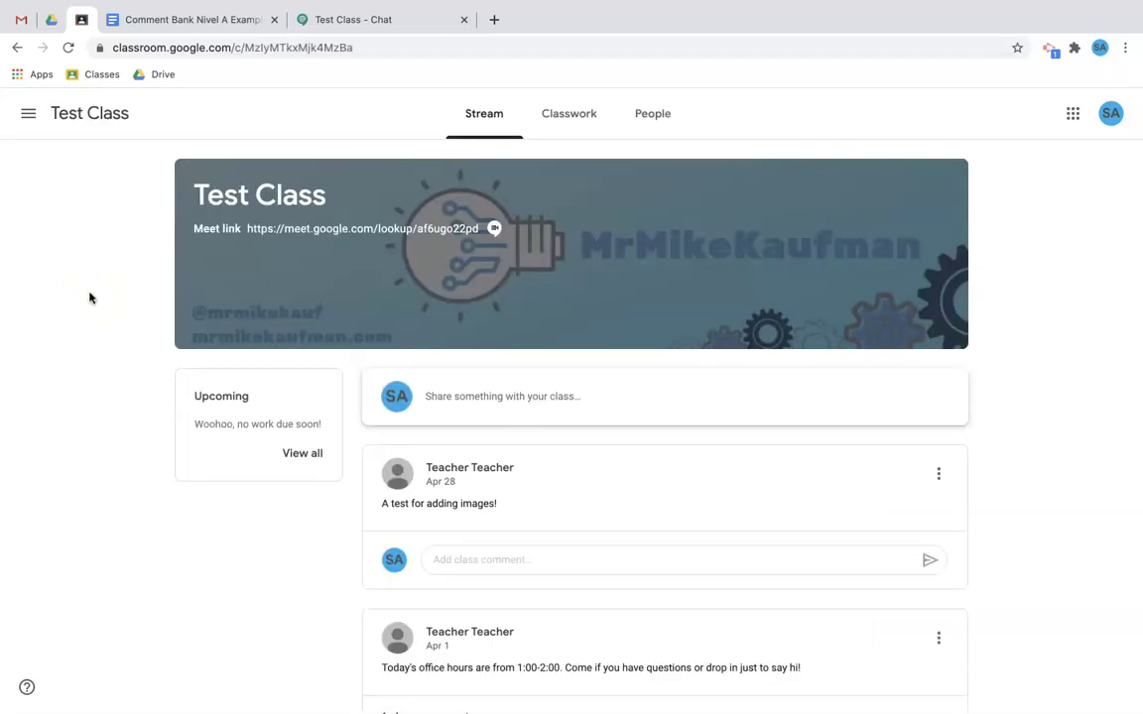
pyautogui.click(345, 469)
pyautogui.click(352, 473)
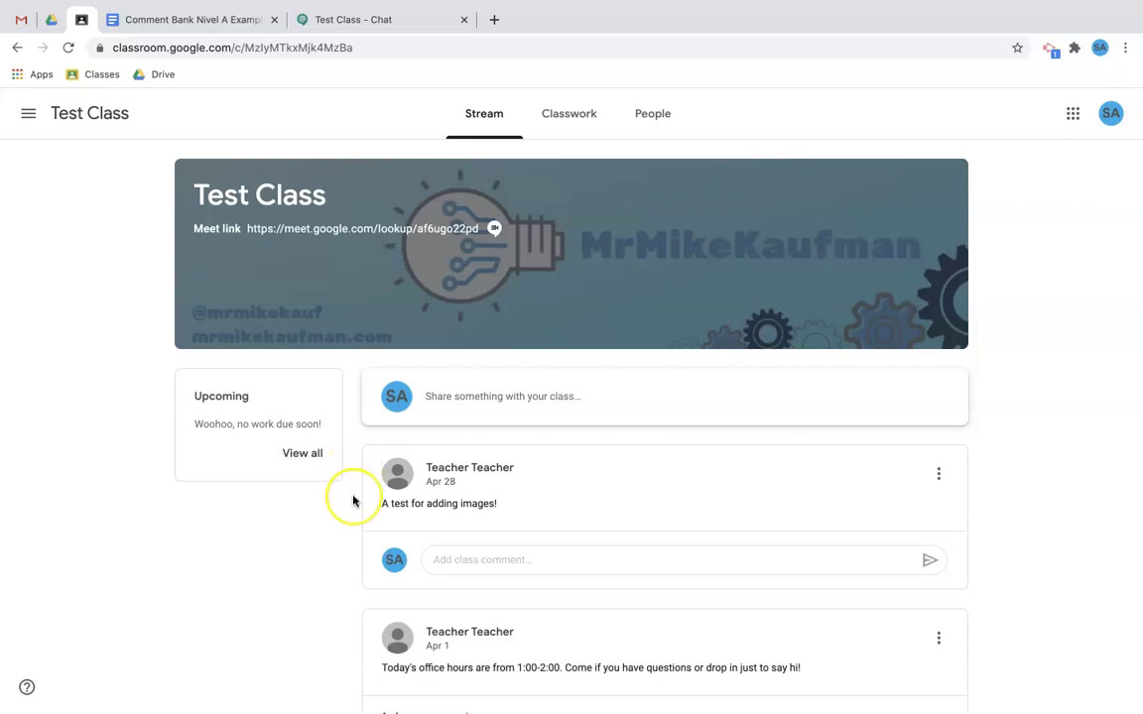
pyautogui.scroll(-5, 352, 500)
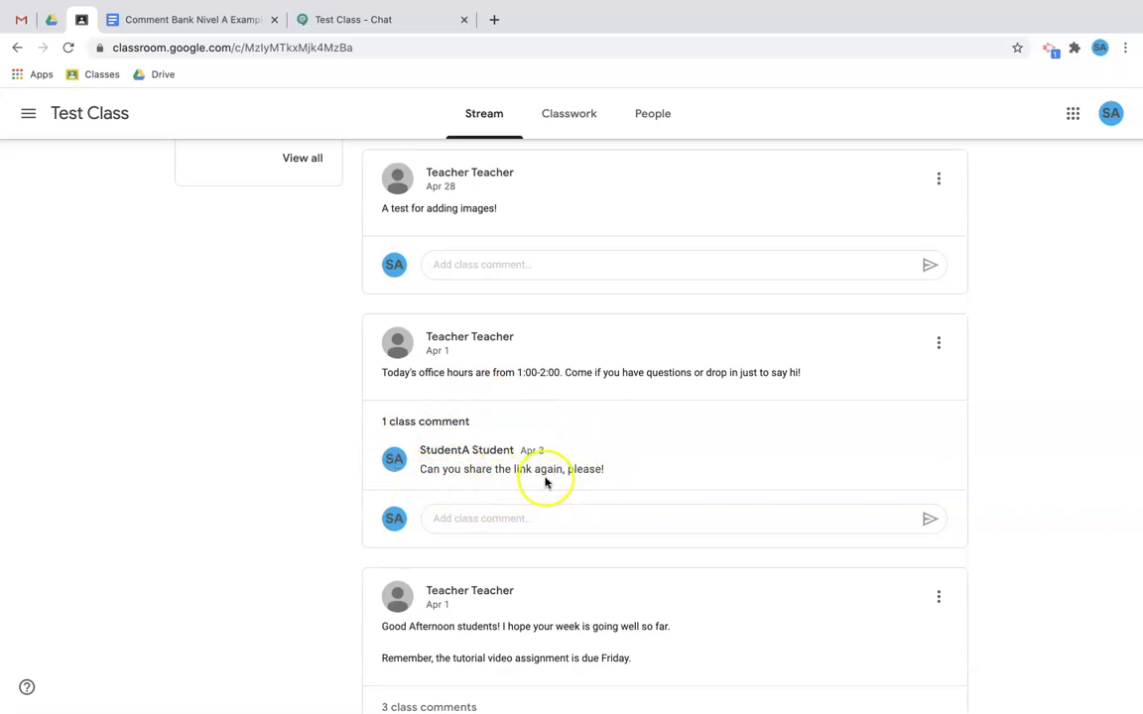
pyautogui.scroll(-3, 545, 483)
pyautogui.scroll(-1, 544, 483)
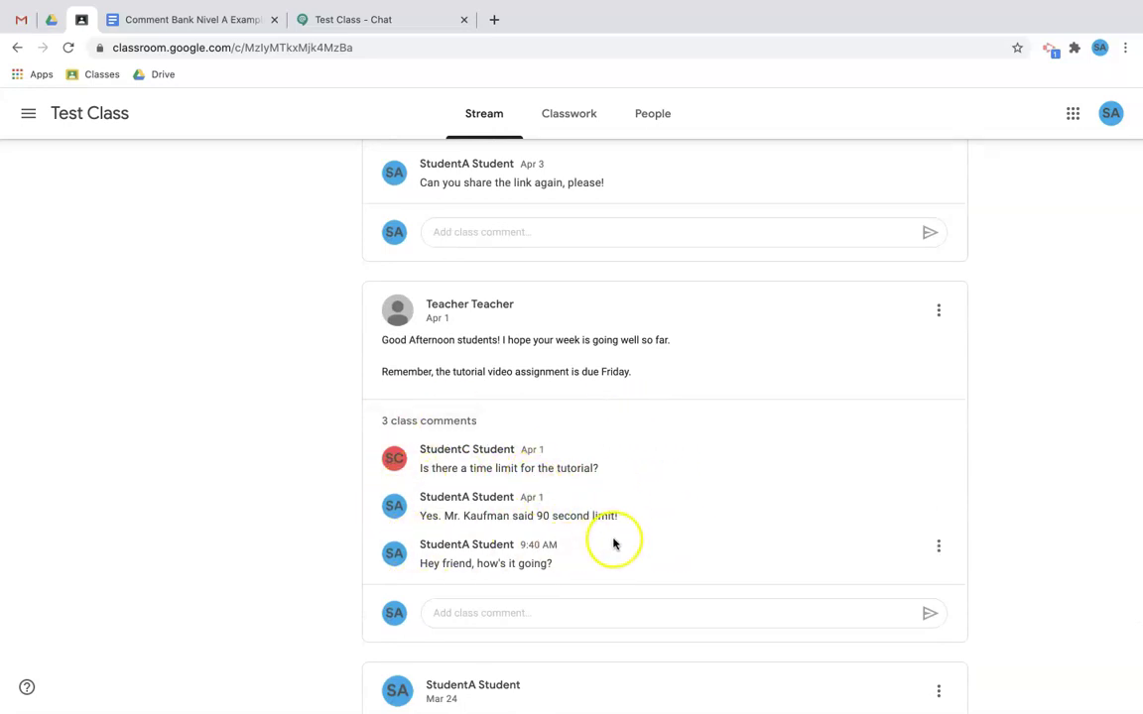
pyautogui.scroll(-1, 604, 541)
pyautogui.scroll(-3, 585, 538)
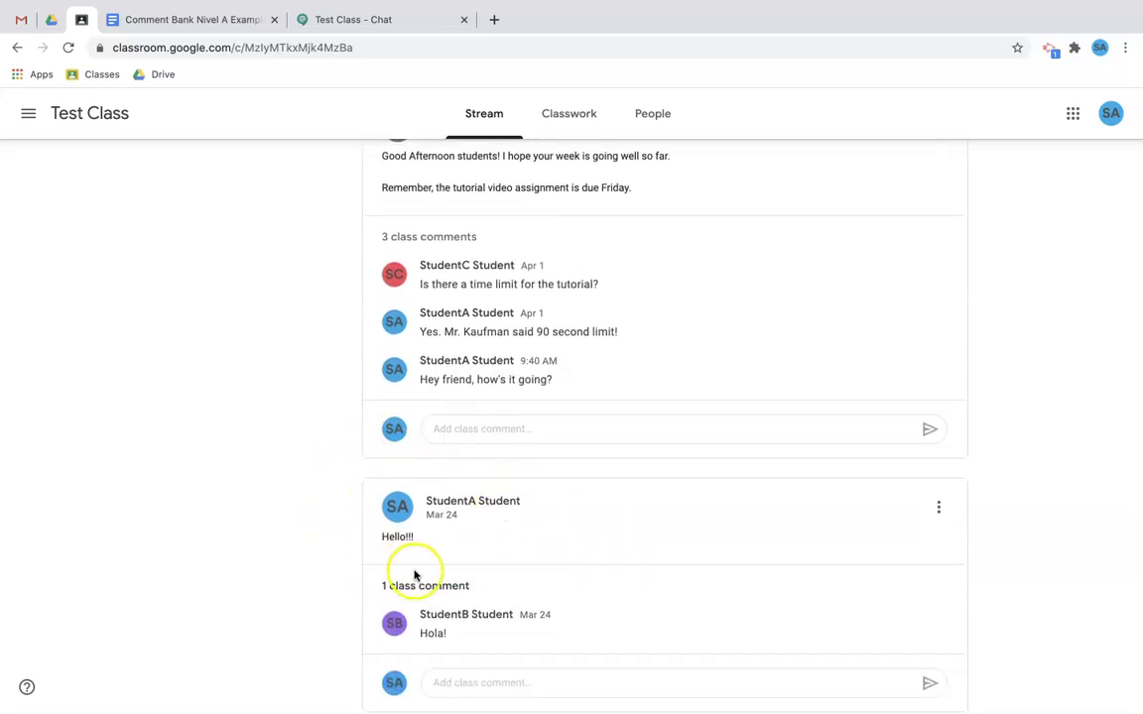
pyautogui.scroll(-1, 417, 535)
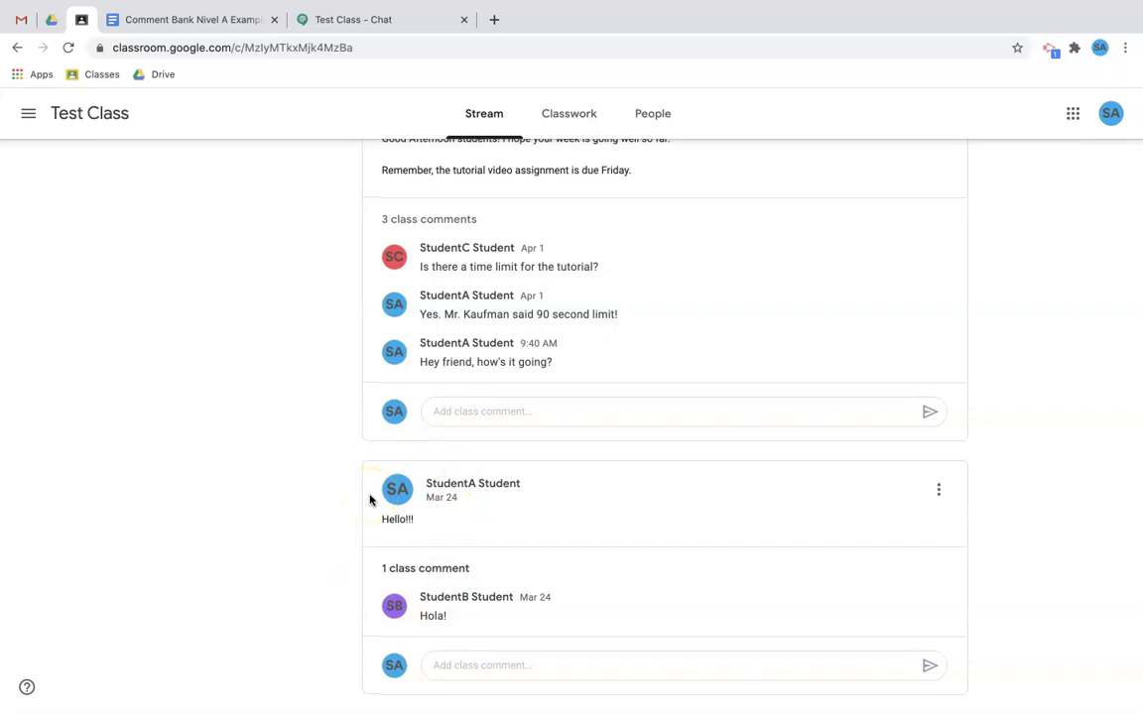
pyautogui.scroll(10, 294, 304)
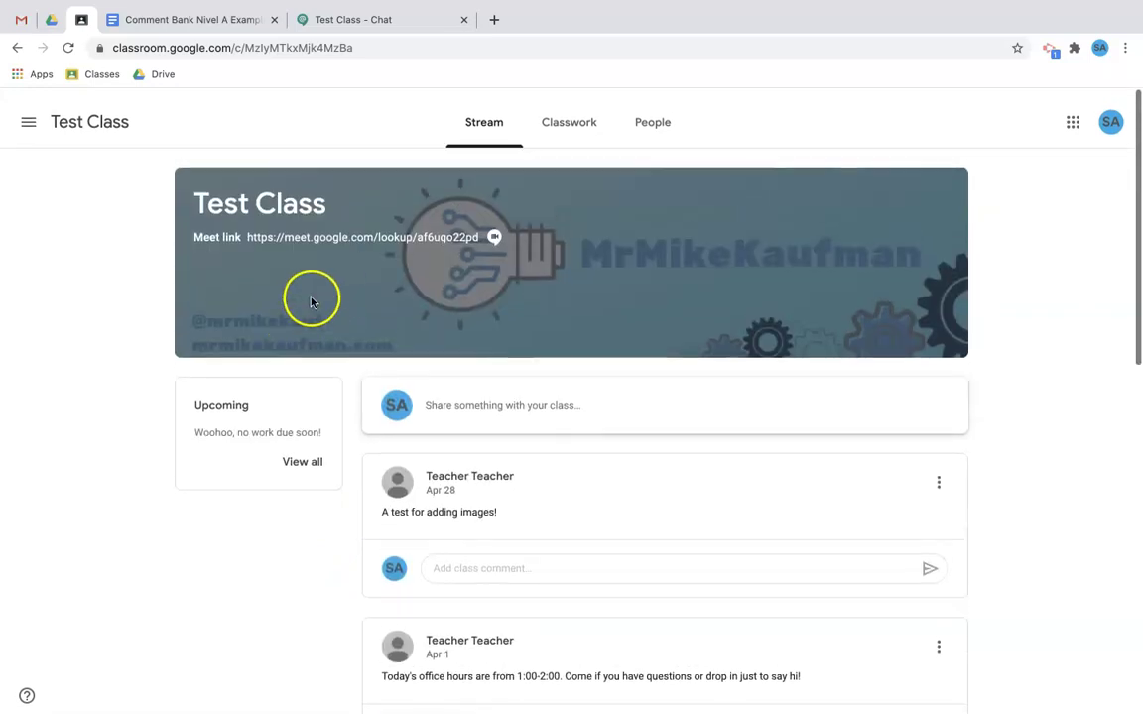
# Step: Open the full details of the Comment Bank Example assignment in the Nivel A topic of the classwork
pyautogui.click(561, 119)
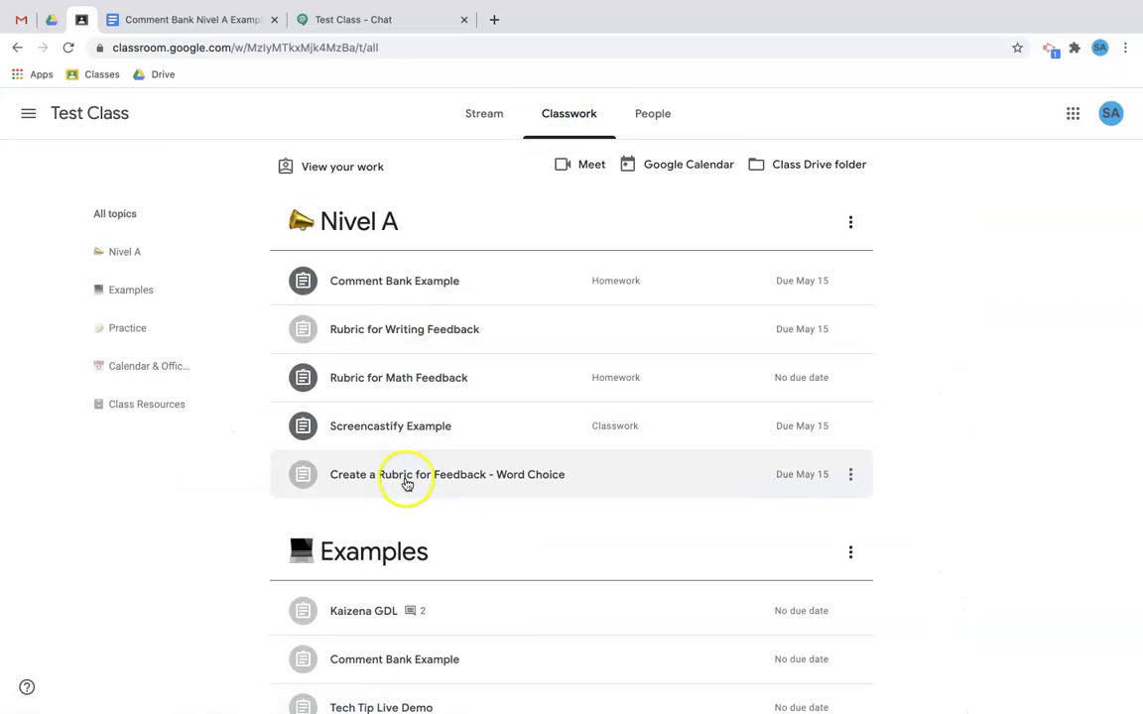
pyautogui.click(397, 281)
pyautogui.click(361, 397)
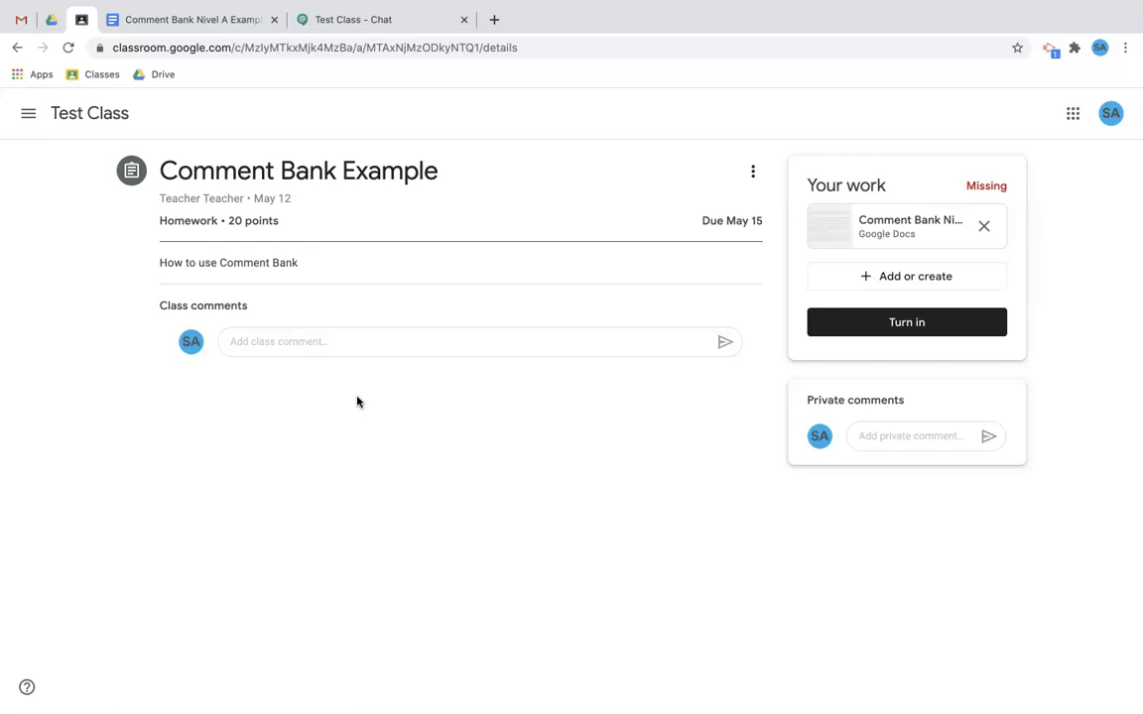
# Step: Post the class comment "Do we need to add footnotes?" on the Comment Bank Example assignment
pyautogui.click(324, 346)
pyautogui.write('Do we need to add footnotes?')
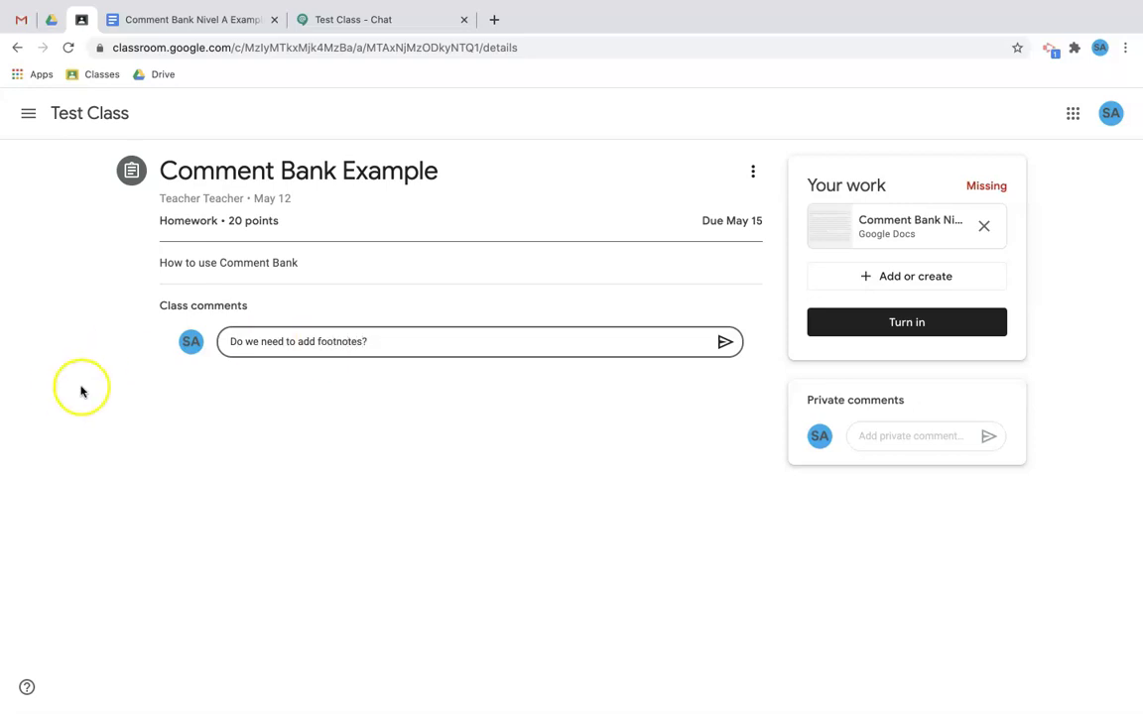
pyautogui.click(724, 343)
# Step: Post the private comment "Is my topic sentenc correct?" on the Comment Bank Example assignment
pyautogui.click(901, 435)
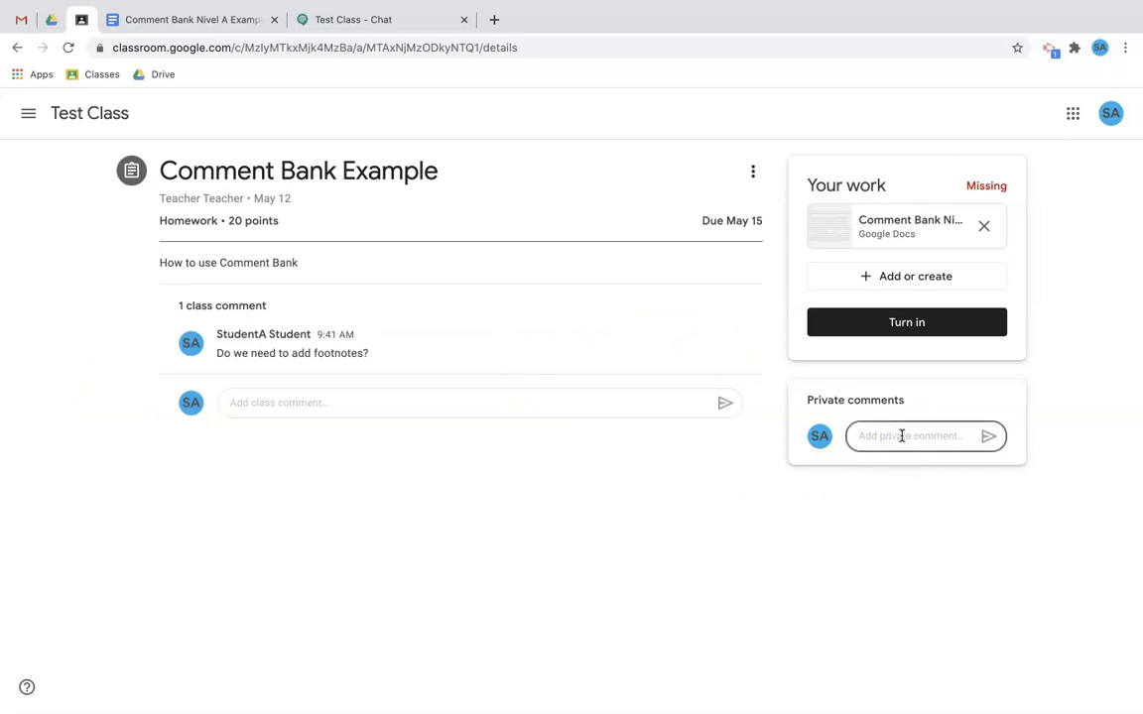
pyautogui.write('Is my topic sentenc correct?')
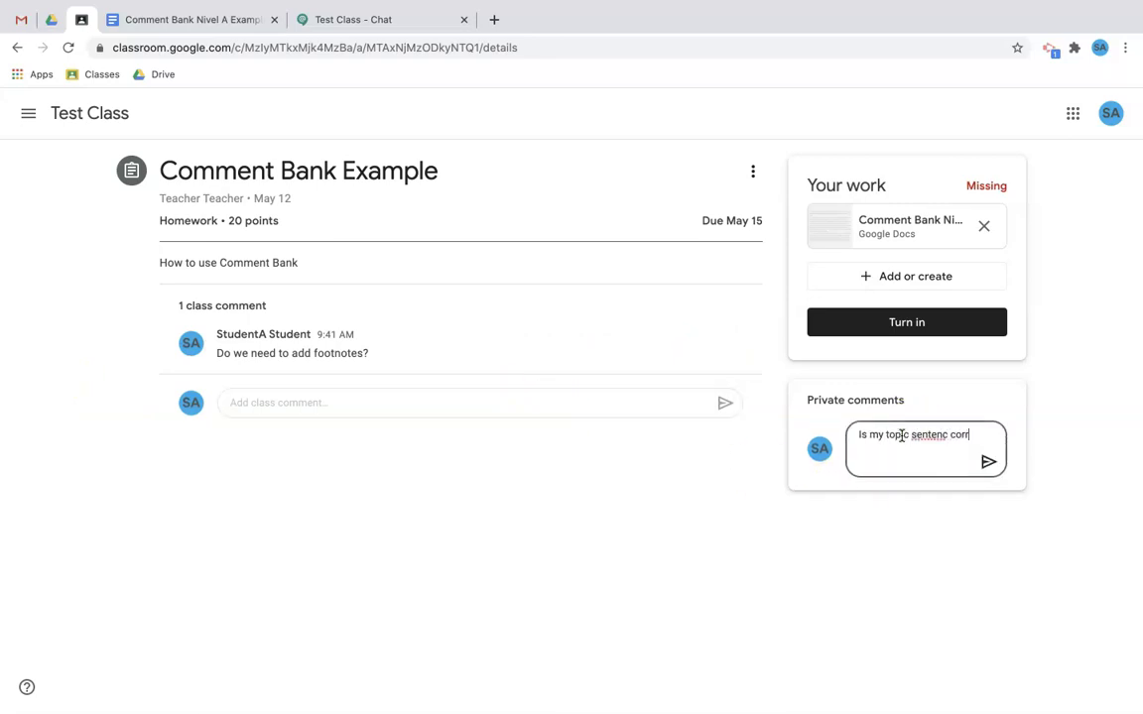
pyautogui.click(987, 463)
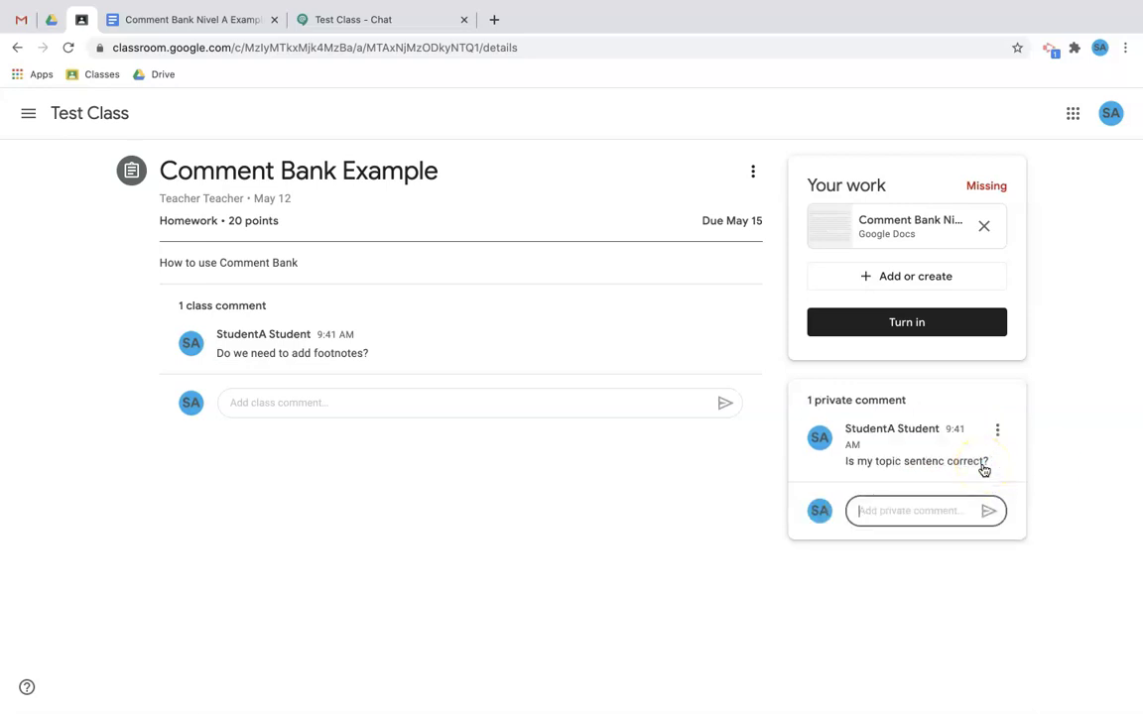
pyautogui.click(974, 462)
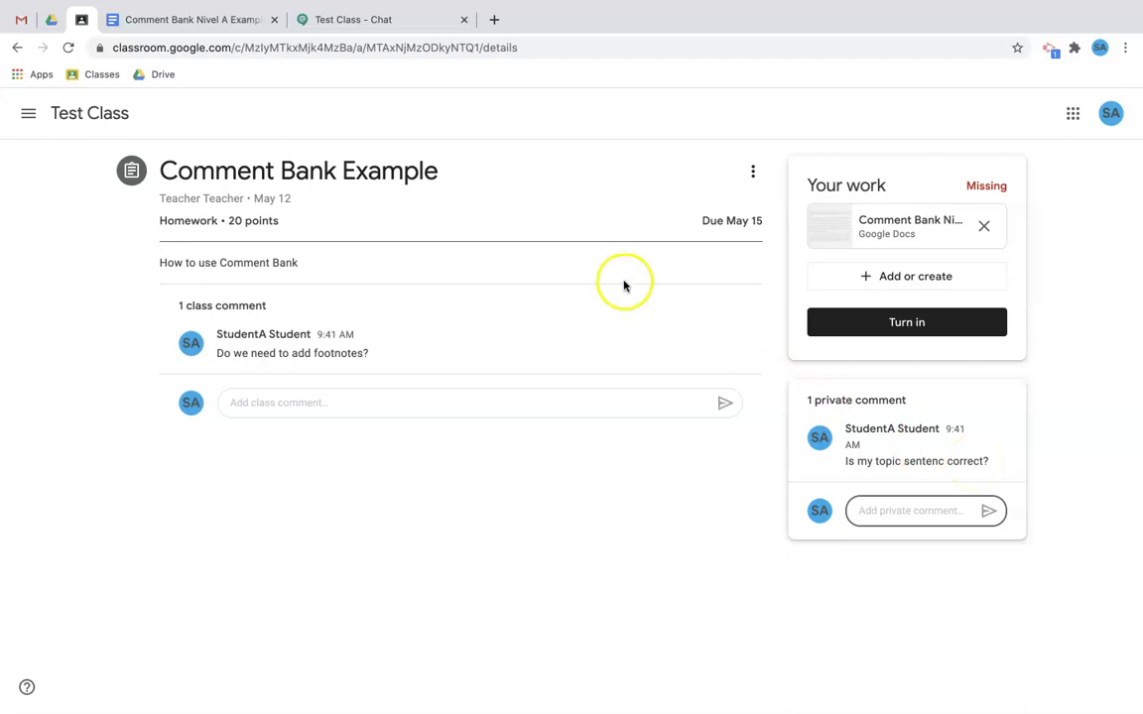
# Step: Switch to the Test Class room in Google Chat and reply "Here is the link:" to the question about yesterday's video
pyautogui.click(366, 25)
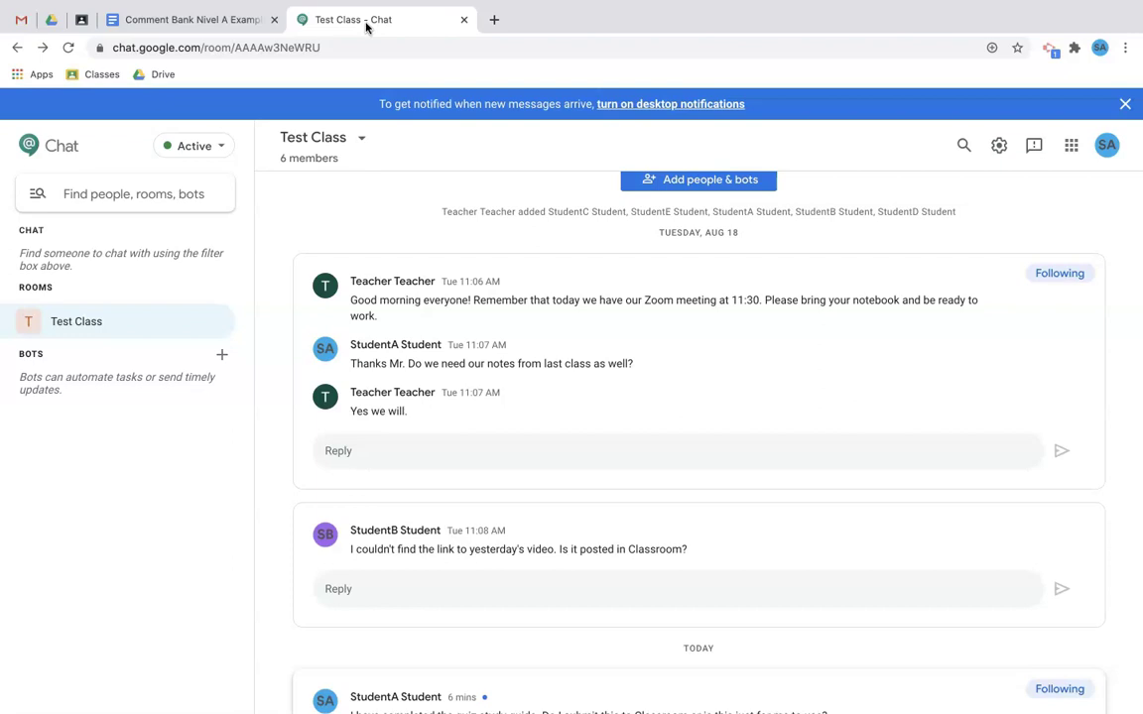
pyautogui.scroll(-2, 419, 273)
pyautogui.scroll(1, 631, 266)
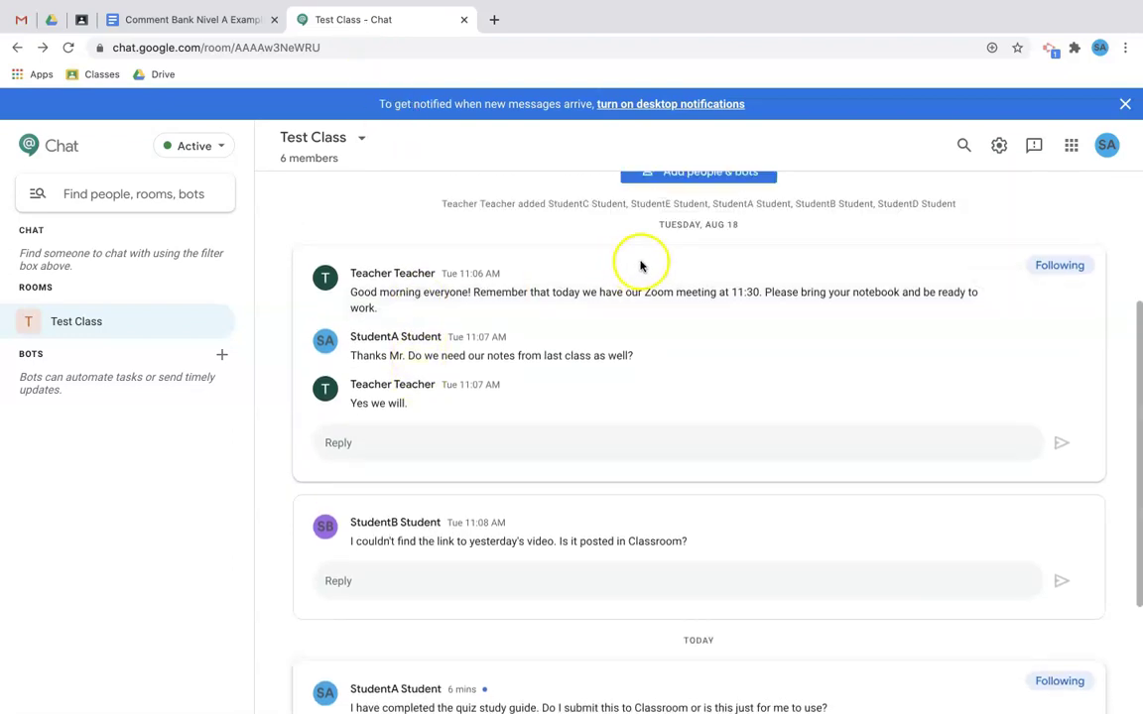
pyautogui.scroll(-2, 575, 412)
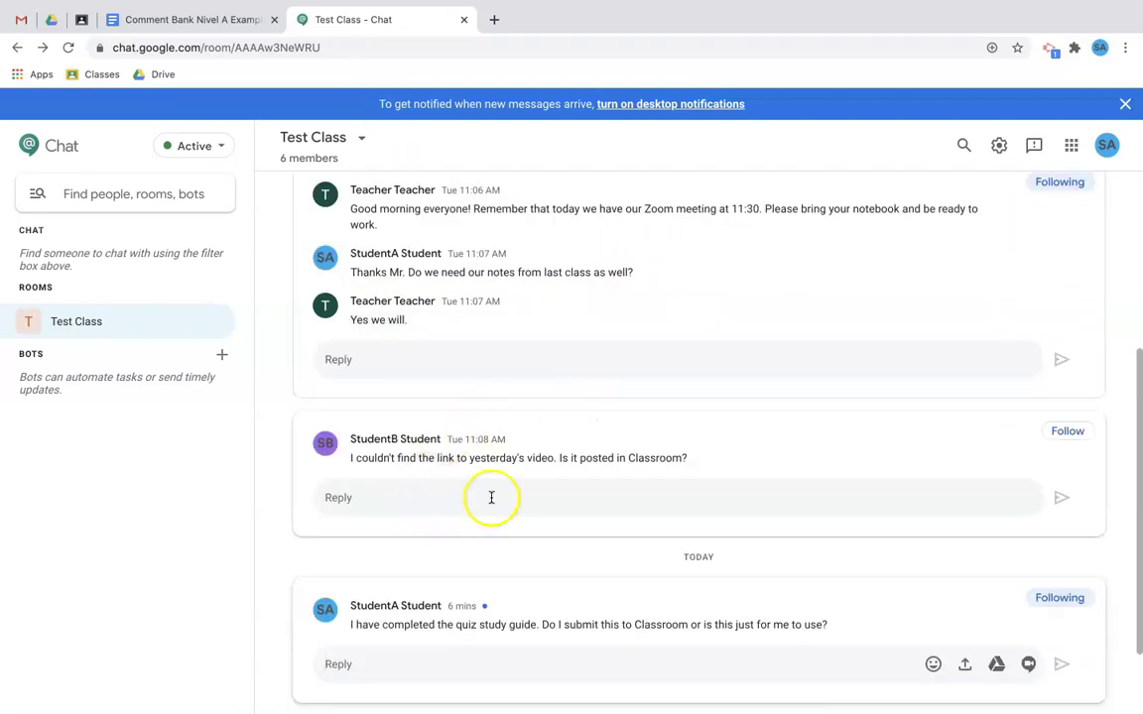
pyautogui.click(457, 497)
pyautogui.write('Here is the link:')
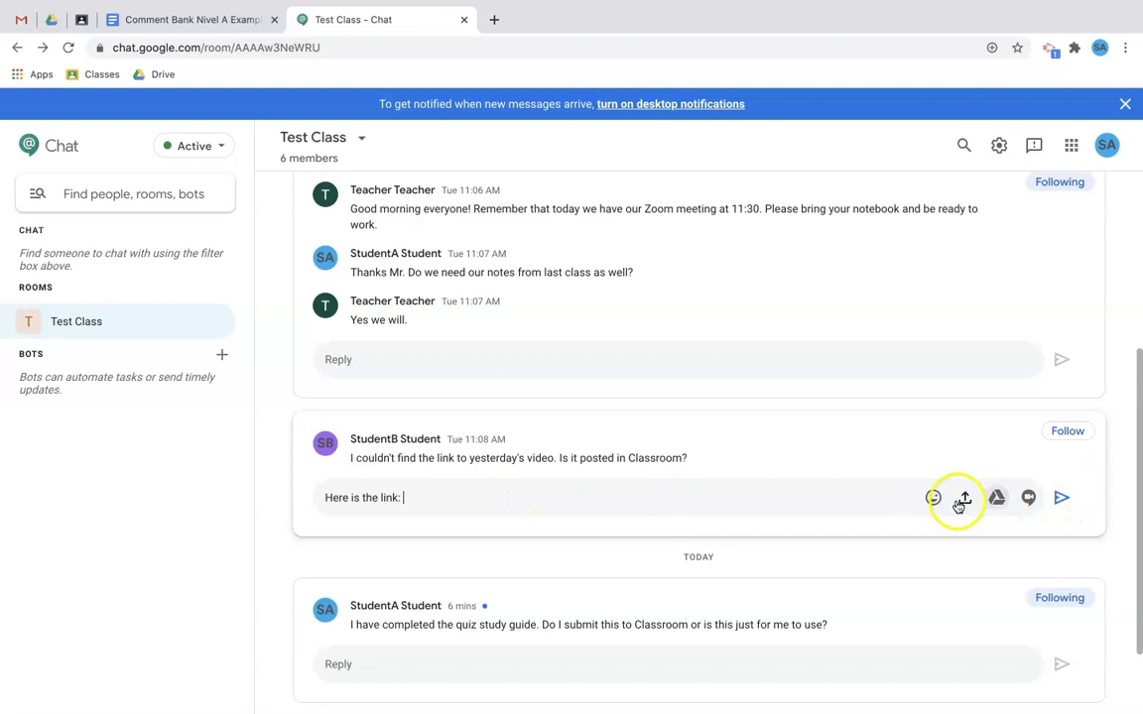
pyautogui.click(1059, 497)
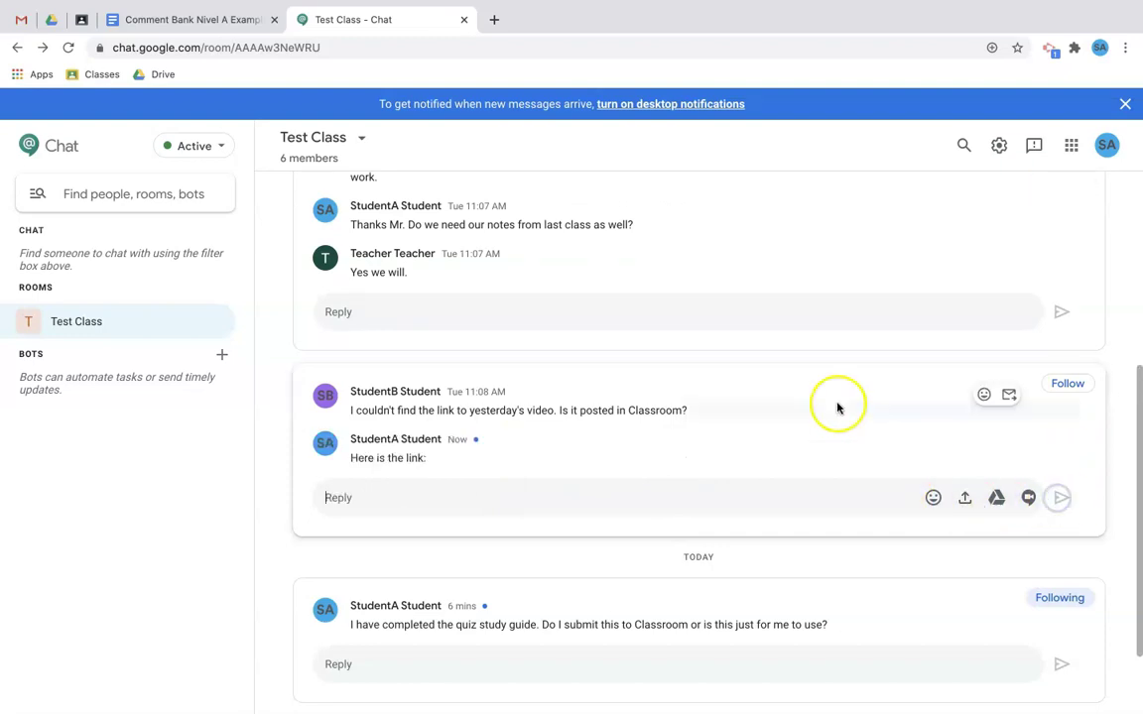
# Step: Search the Test Class room's messages for "class" and for "zoom"
pyautogui.scroll(5, 620, 349)
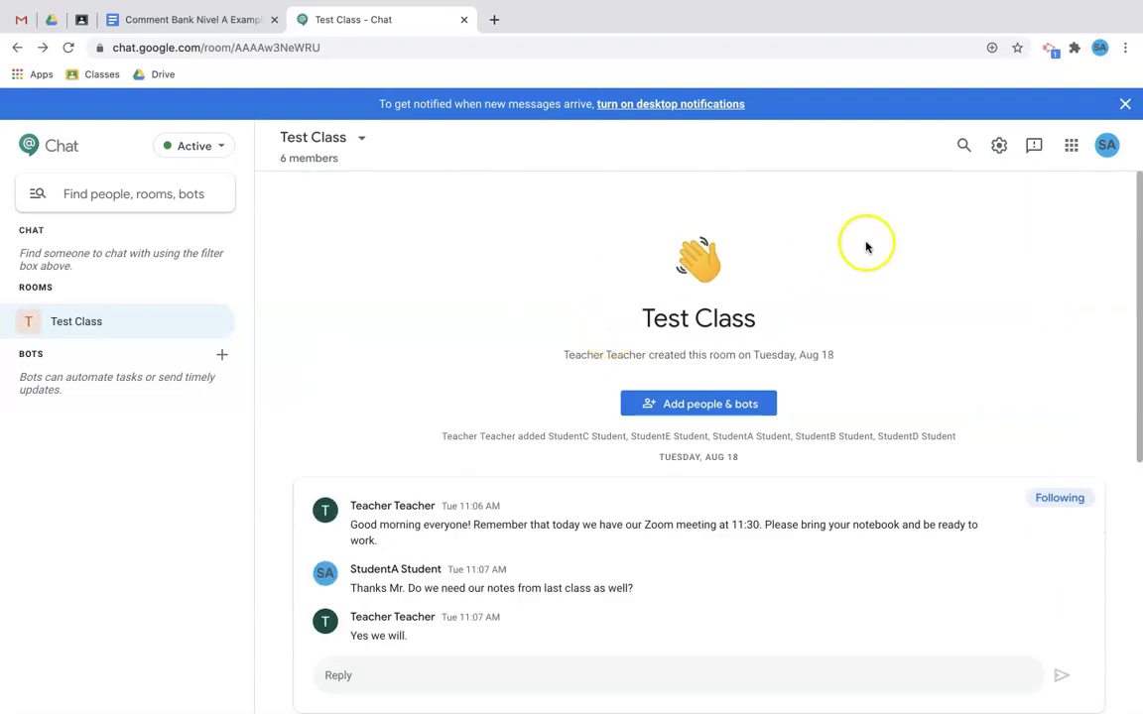
pyautogui.click(962, 147)
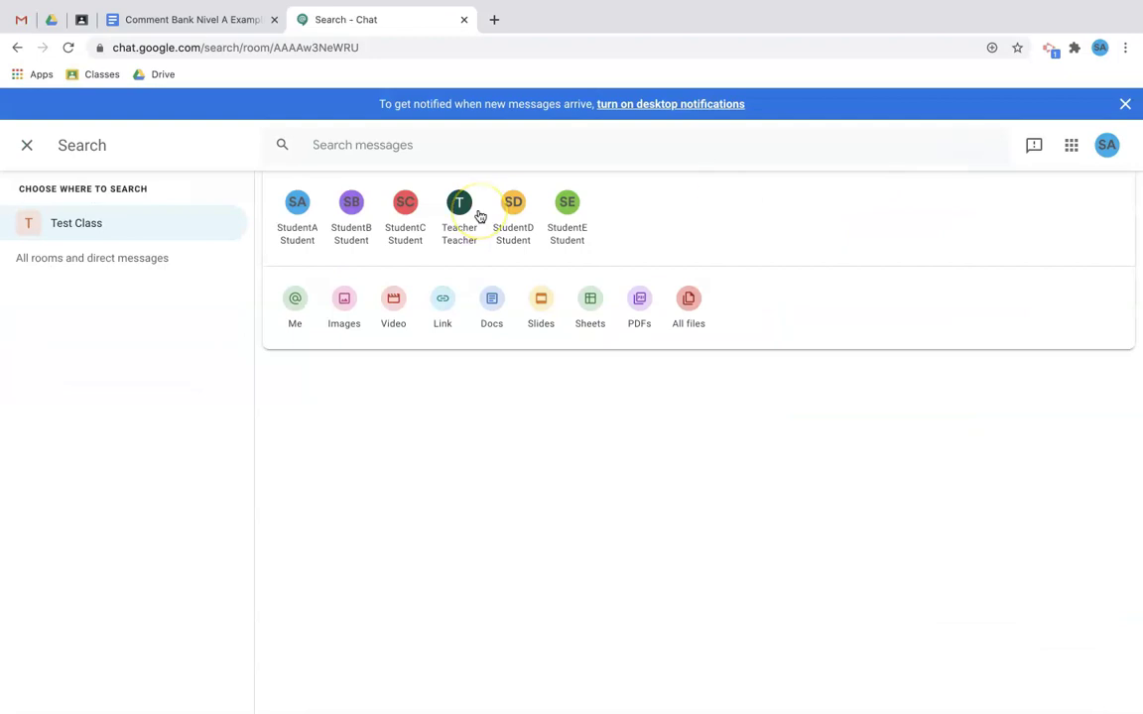
pyautogui.write('class')
pyautogui.press('Return')
pyautogui.hotkey('ctrl', 'a')
pyautogui.write('zo')
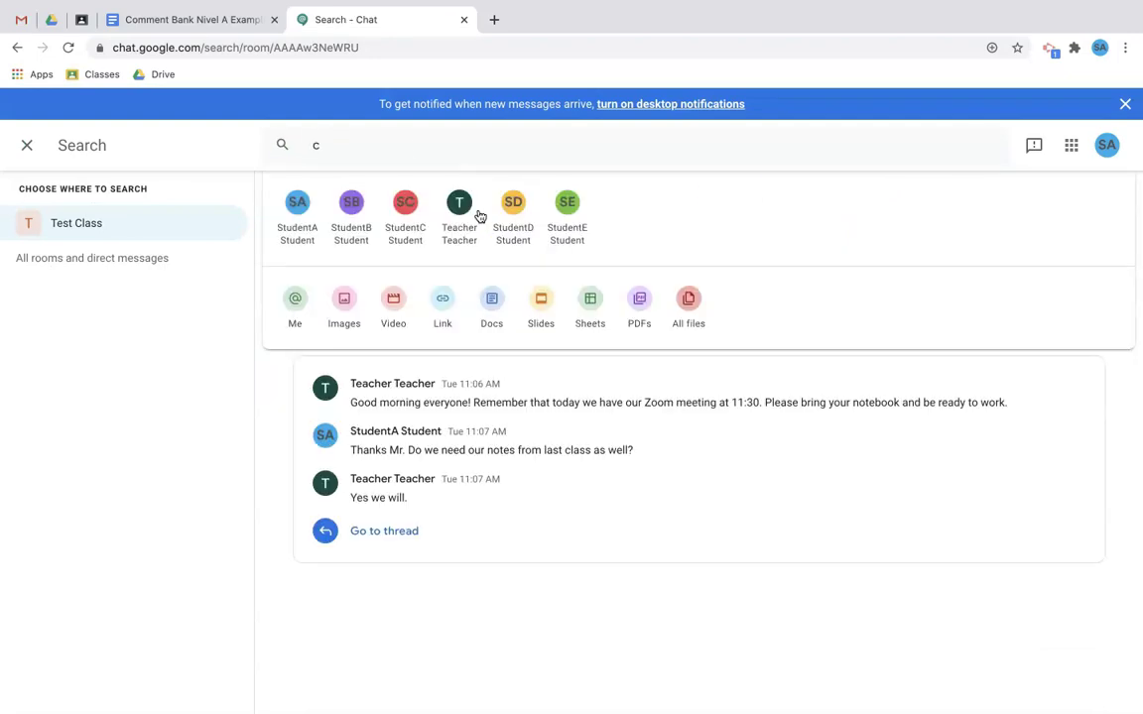
pyautogui.write('om')
pyautogui.press('Return')
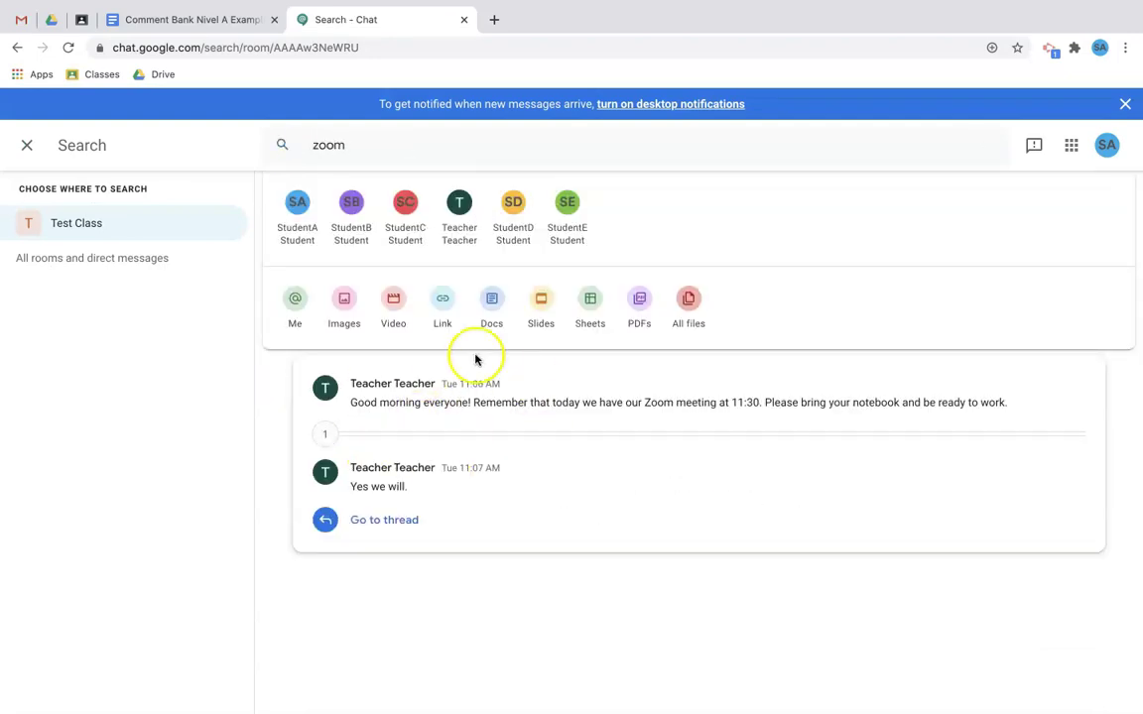
# Step: Search the Test Class room's messages for "classroom" and for "link"
pyautogui.doubleClick(363, 141)
pyautogui.write('classroom')
pyautogui.press('Return')
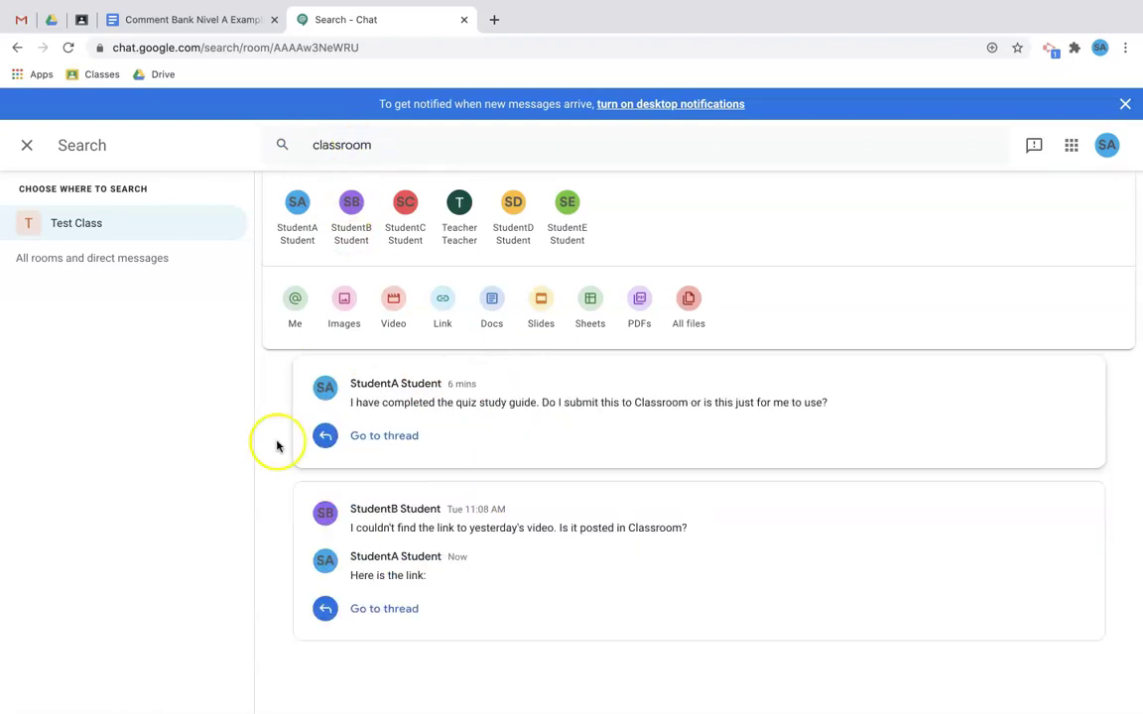
pyautogui.doubleClick(388, 144)
pyautogui.write('link')
pyautogui.press('Return')
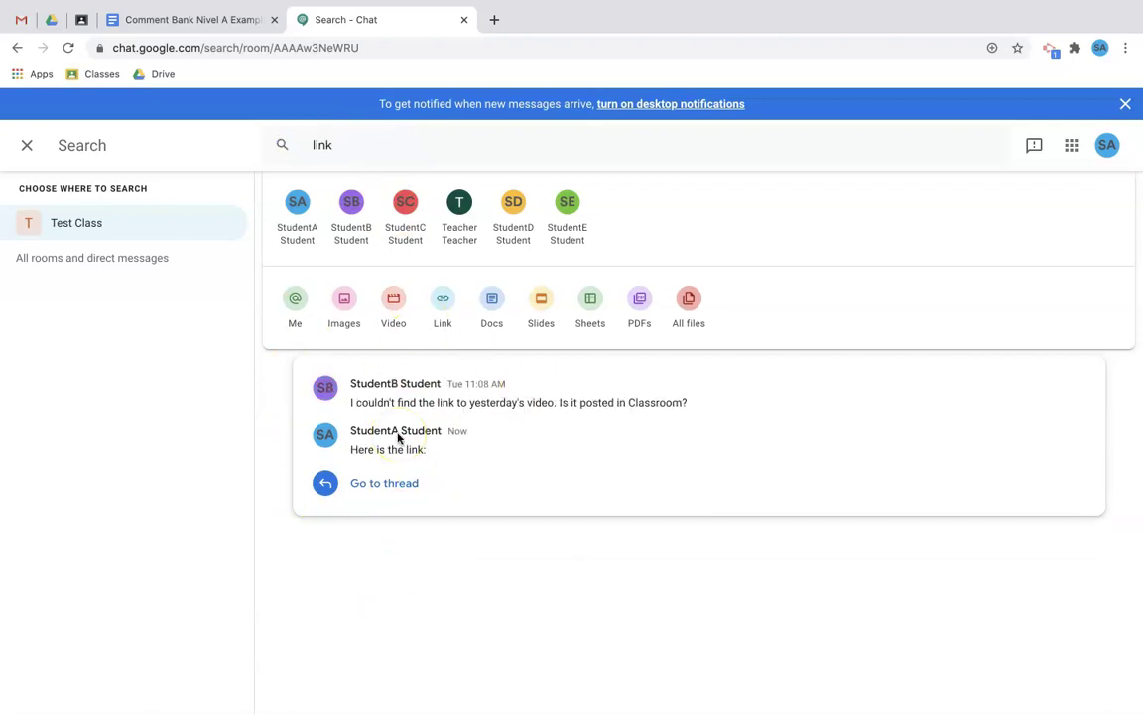
# Step: Switch to the Comment Bank Nivel A Example Essay document and reply "I added the 4 commas." to the teacher's comma mistakes comment
pyautogui.moveTo(398, 437)
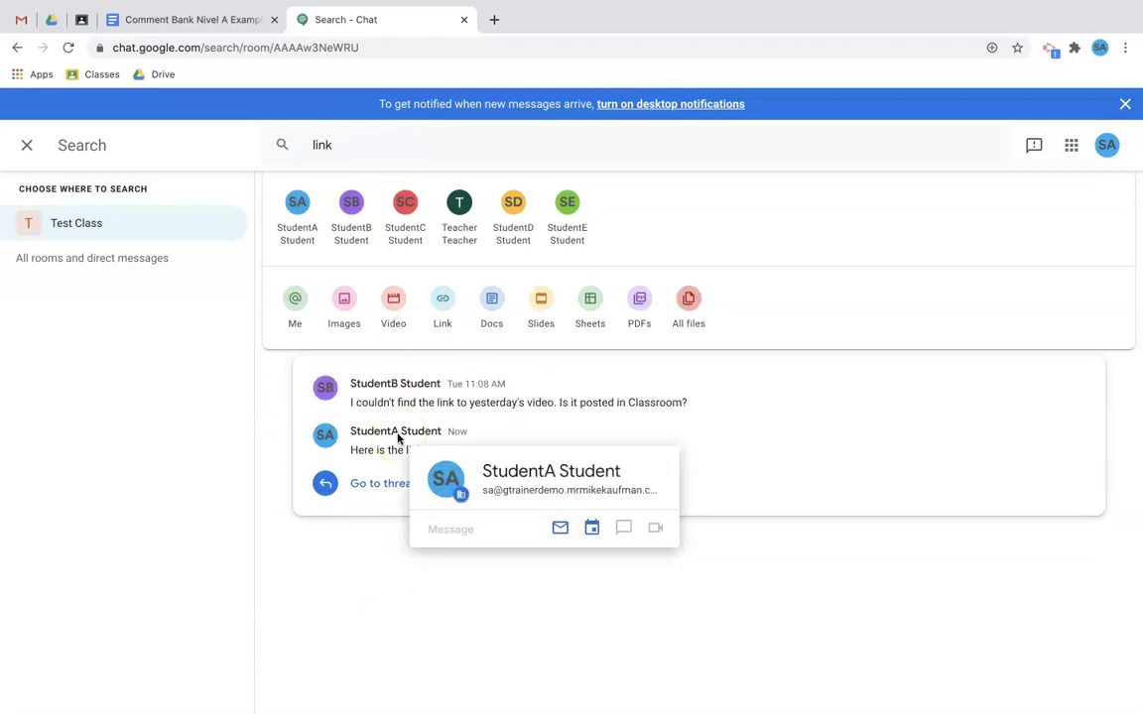
pyautogui.click(153, 22)
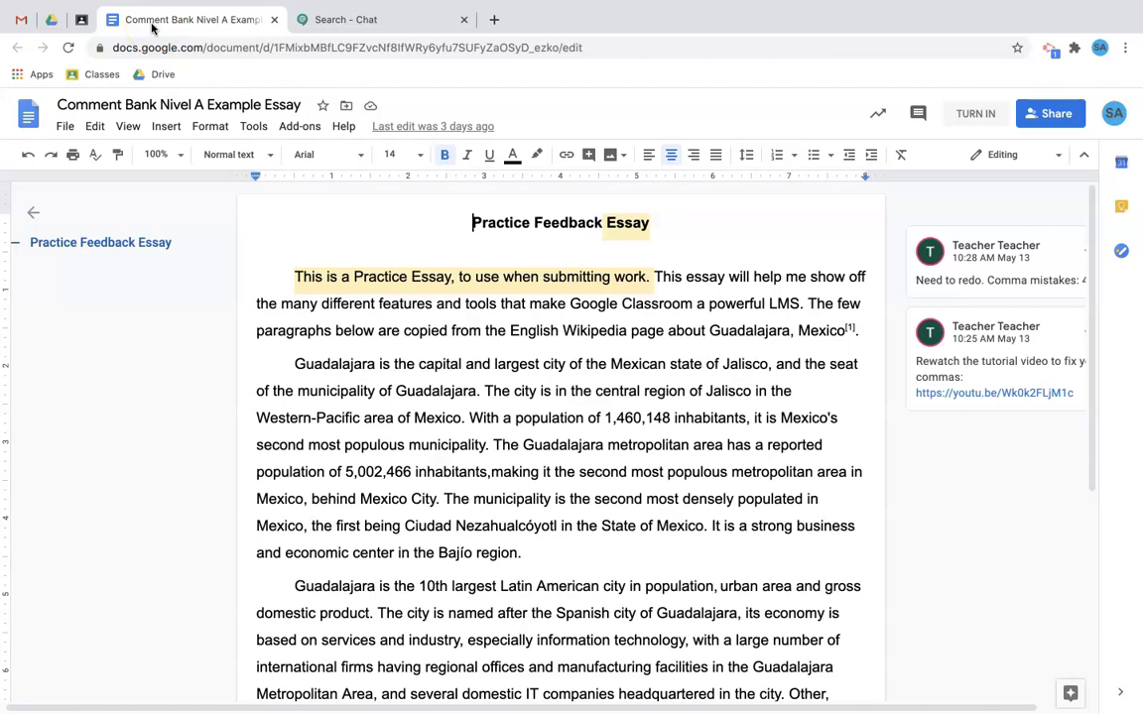
pyautogui.click(921, 291)
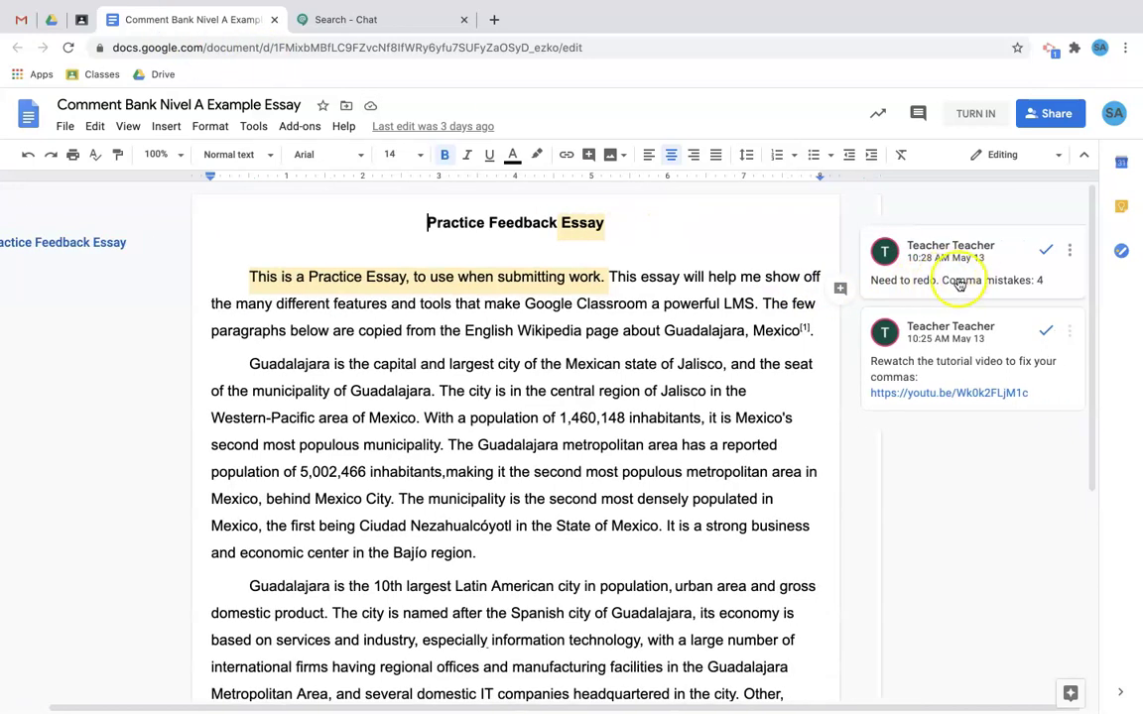
pyautogui.click(989, 261)
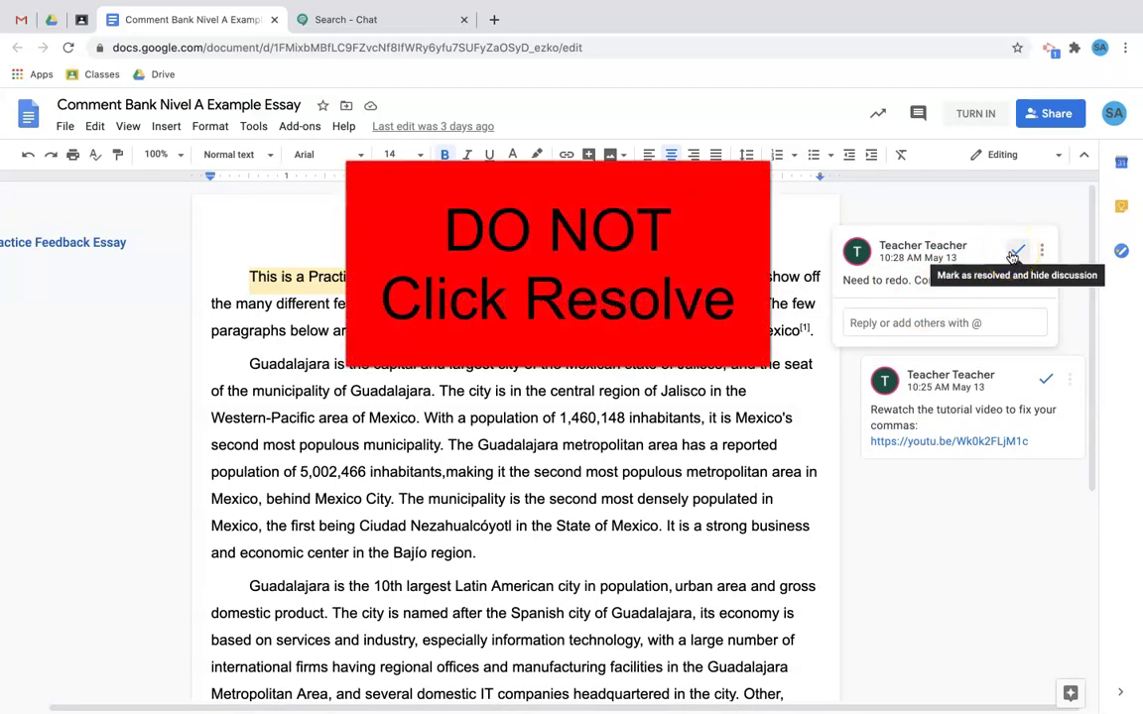
pyautogui.click(1013, 258)
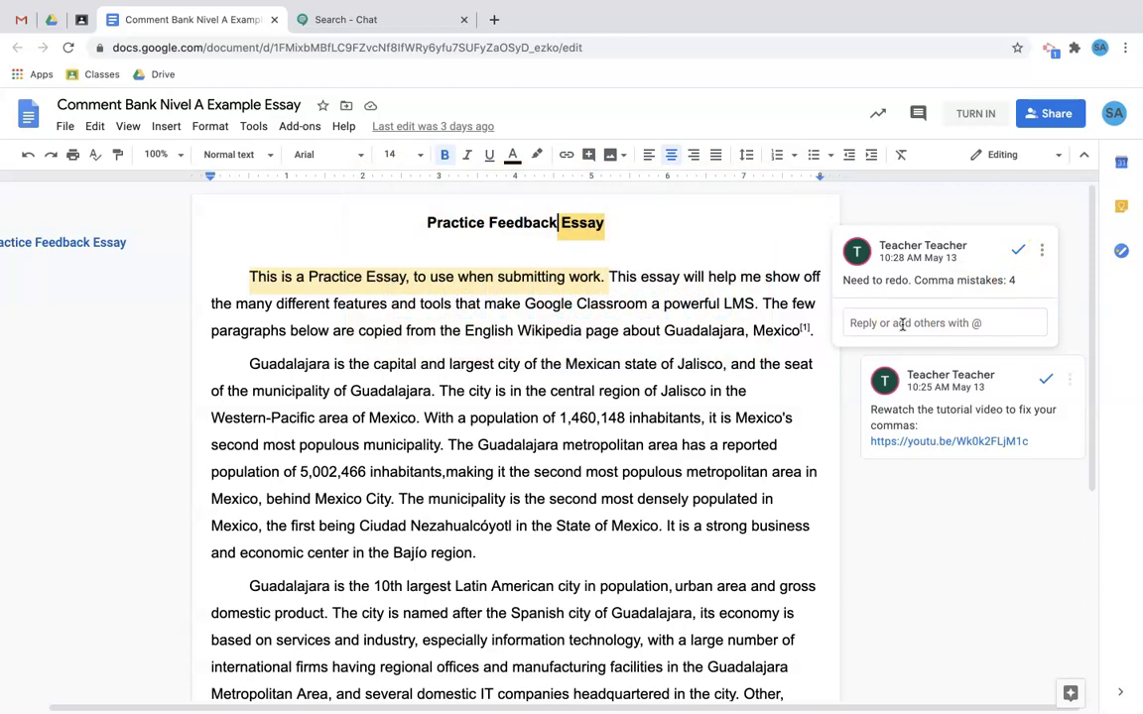
pyautogui.click(902, 323)
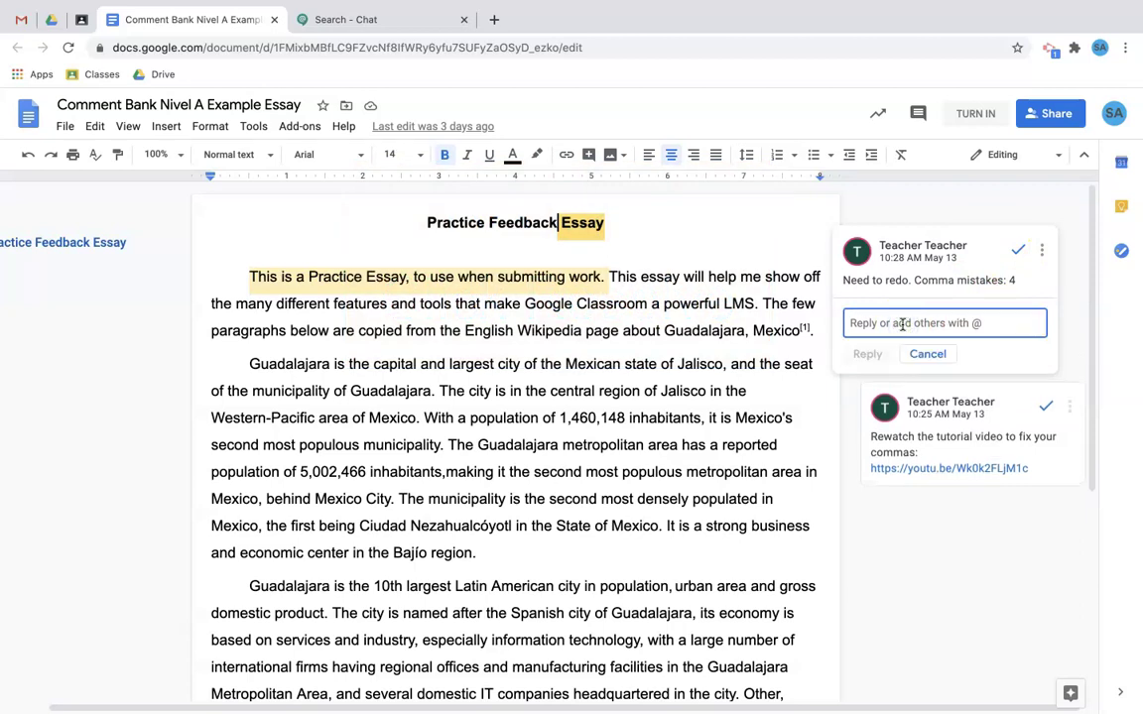
pyautogui.write('I ad')
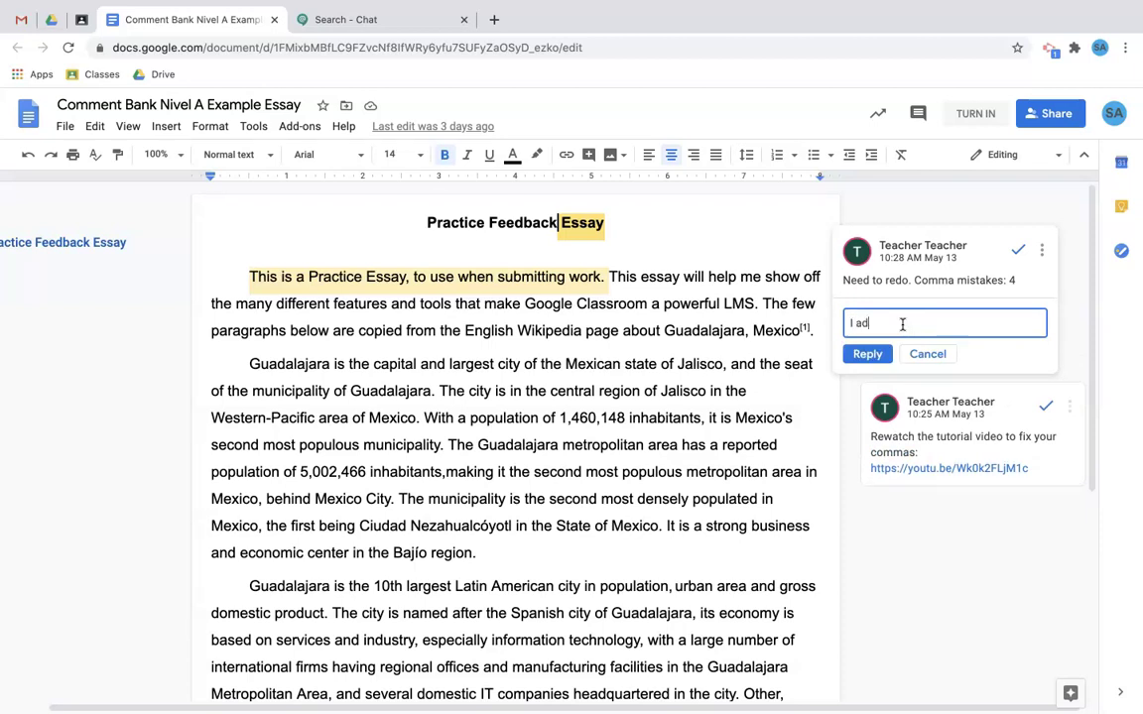
pyautogui.write('ded the 4 commas.')
pyautogui.click(873, 354)
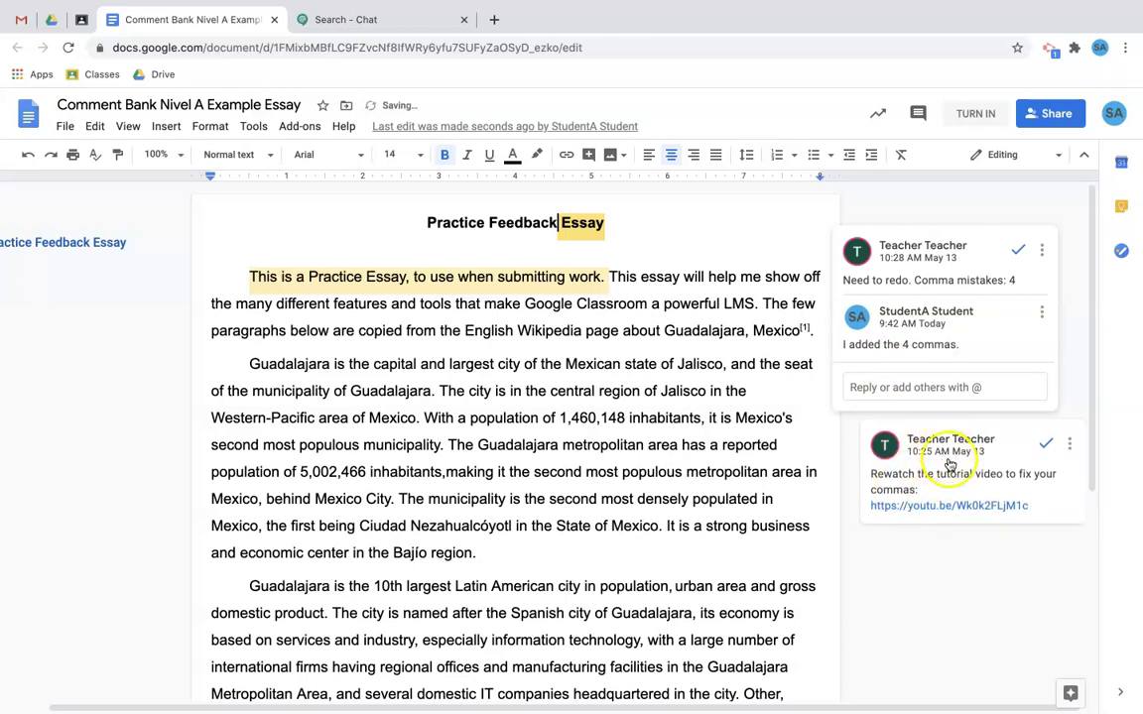
# Step: Reply "Done." to the teacher's comment about rewatching the tutorial video
pyautogui.scroll(-3, 1005, 485)
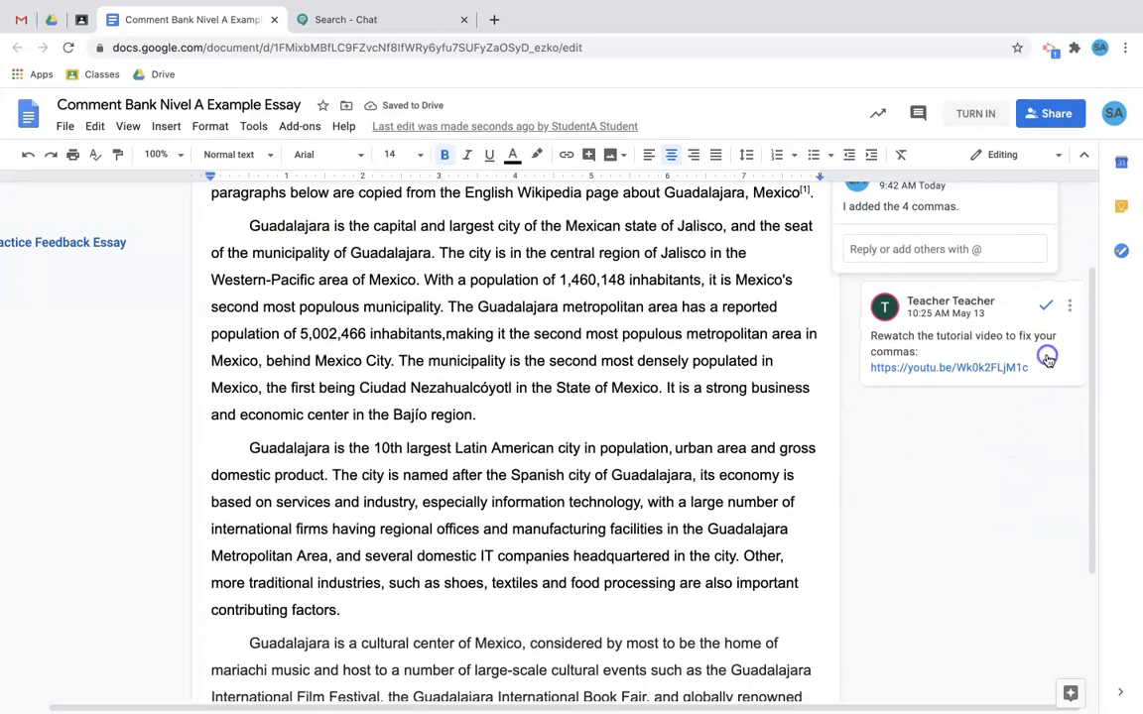
pyautogui.click(1045, 356)
pyautogui.click(961, 371)
pyautogui.write('Done.')
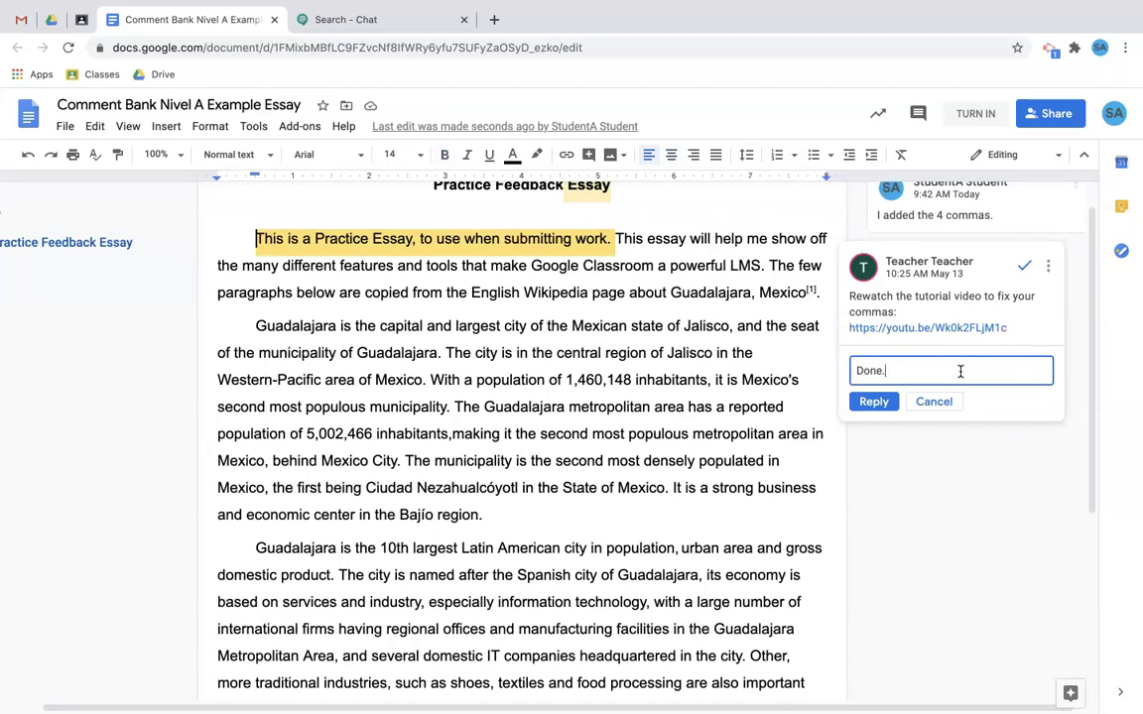
pyautogui.click(875, 402)
pyautogui.scroll(2, 882, 422)
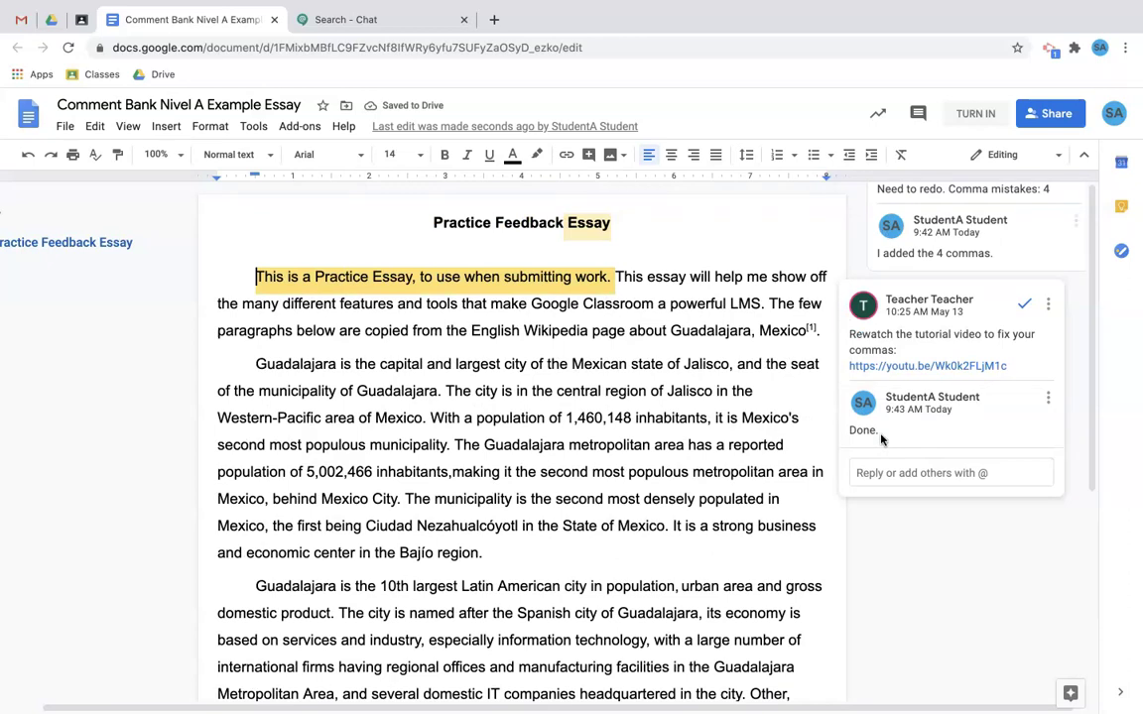
# Step: Draft a comment on the "Guadalajara is the 10th largest" paragraph, mentioning the suggested Student B classmate, with the text "Hey, add some details to paragrpa 2."
pyautogui.click(851, 466)
pyautogui.scroll(-3, 581, 571)
pyautogui.moveTo(256, 414); pyautogui.dragTo(377, 576)
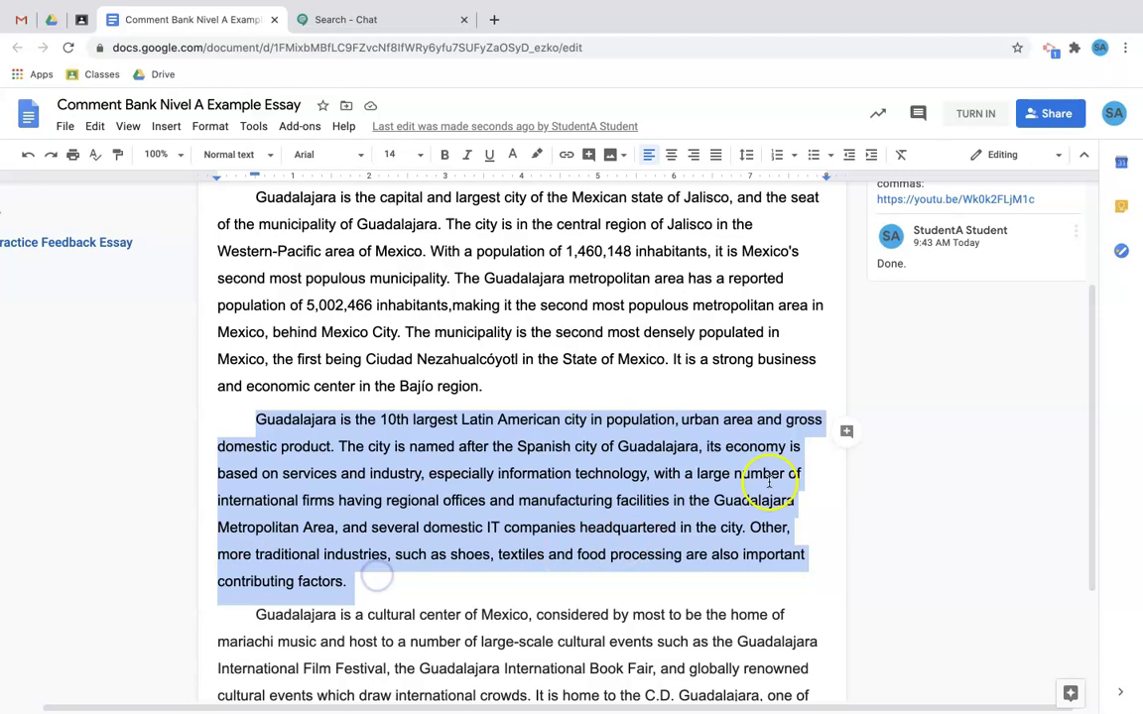
pyautogui.click(849, 435)
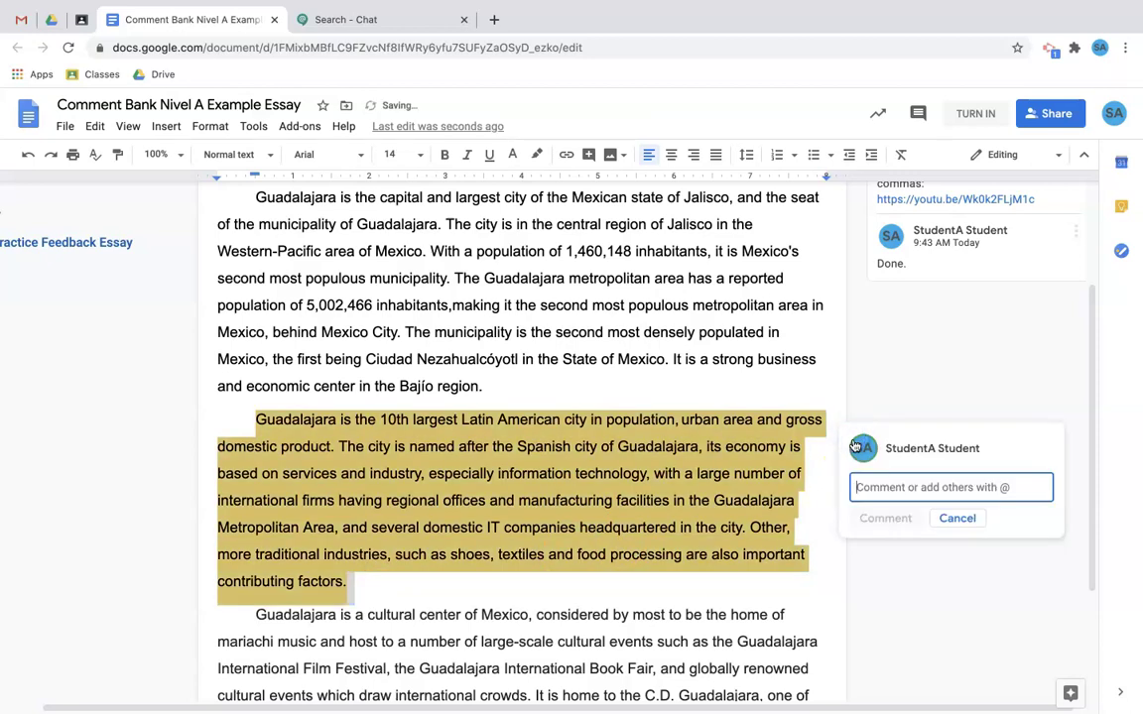
pyautogui.moveTo(855, 446)
pyautogui.write('+')
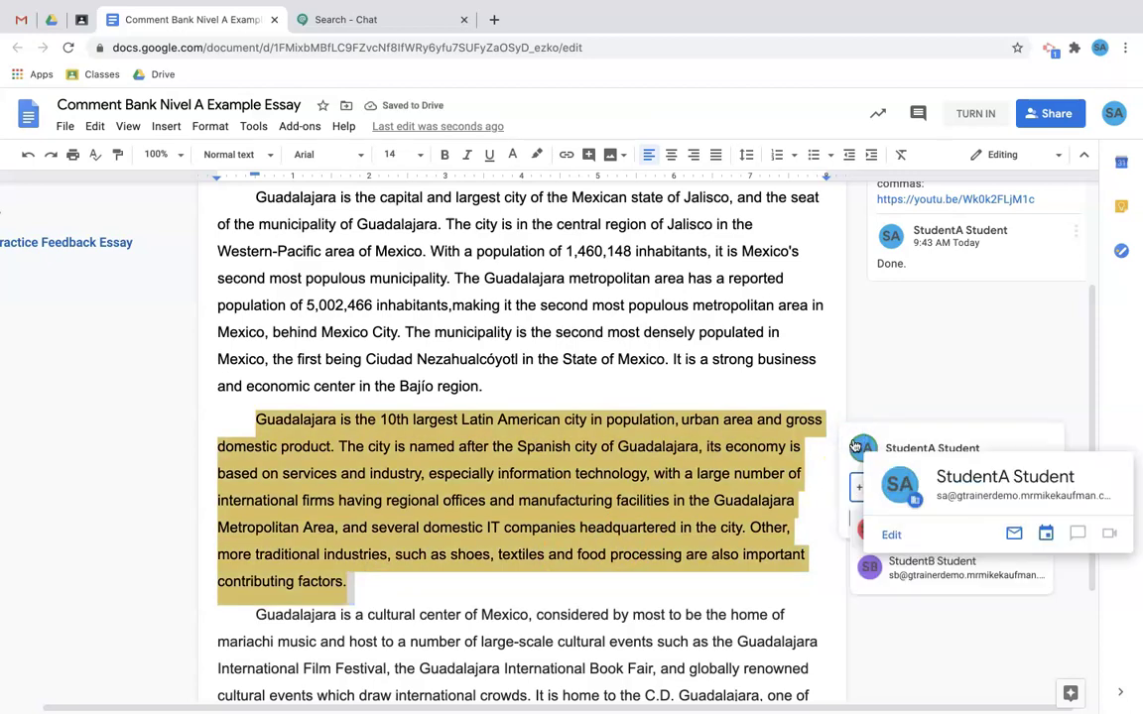
pyautogui.click(914, 571)
pyautogui.write('Hey')
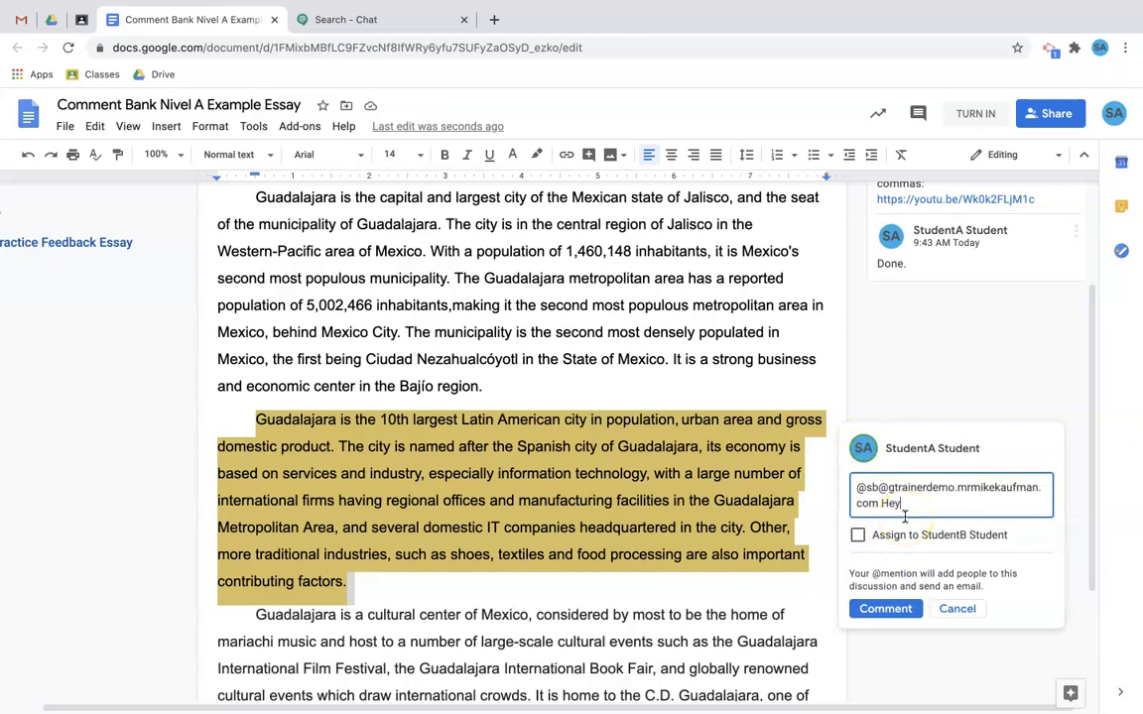
pyautogui.write(', add some details to paragrpa 2.')
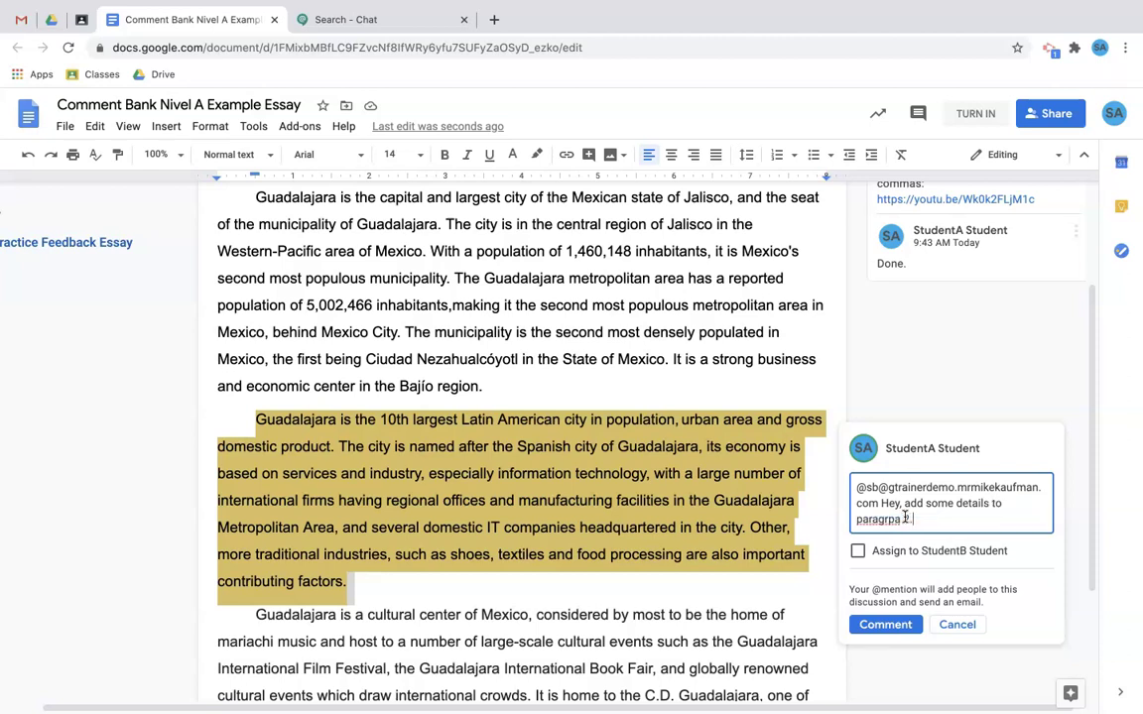
# Step: Assign the drafted comment to the mentioned classmate and post it, sharing the file with that person with Comment access
pyautogui.click(858, 552)
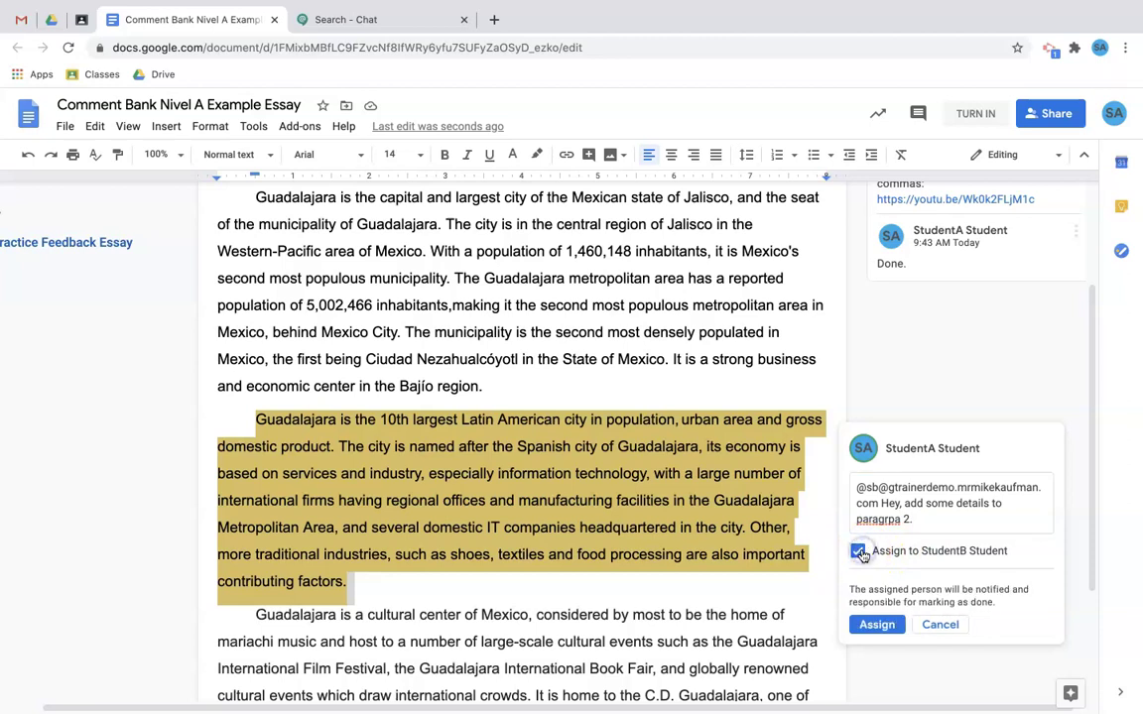
pyautogui.click(873, 624)
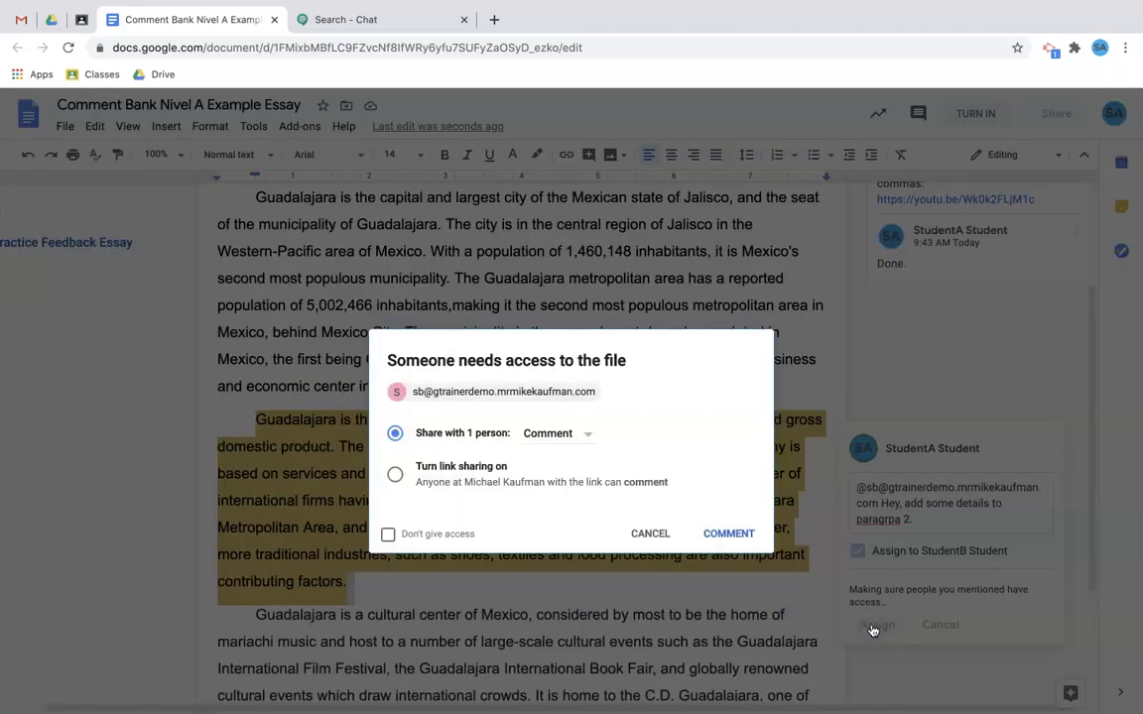
pyautogui.click(725, 536)
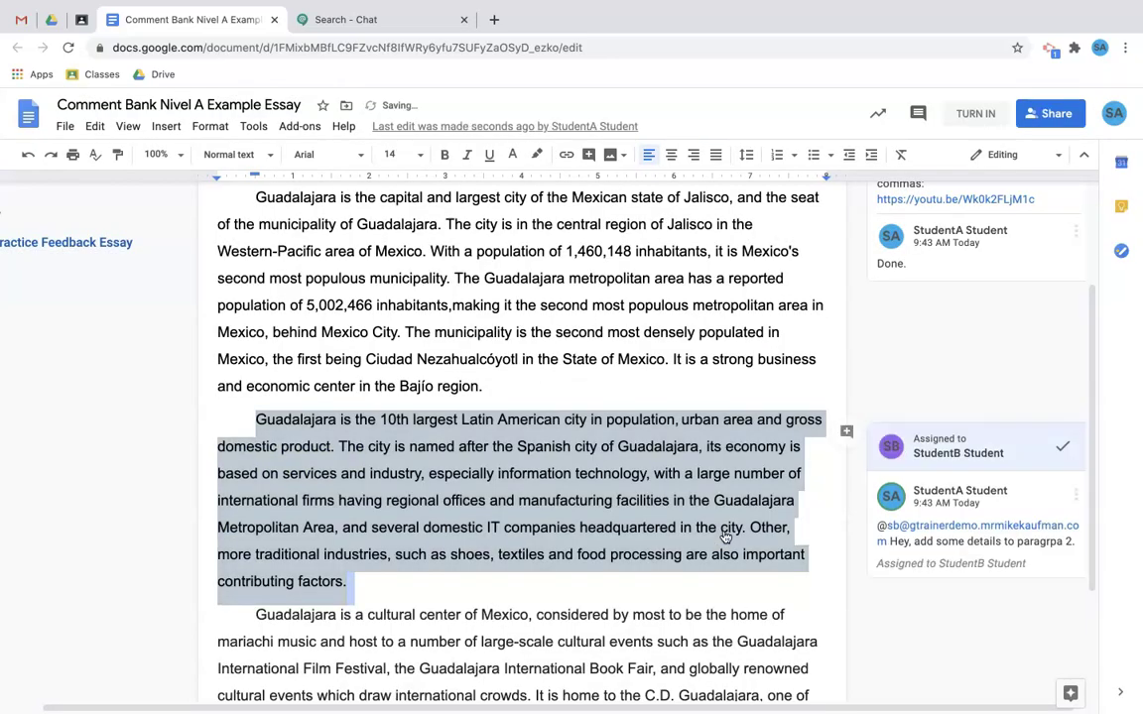